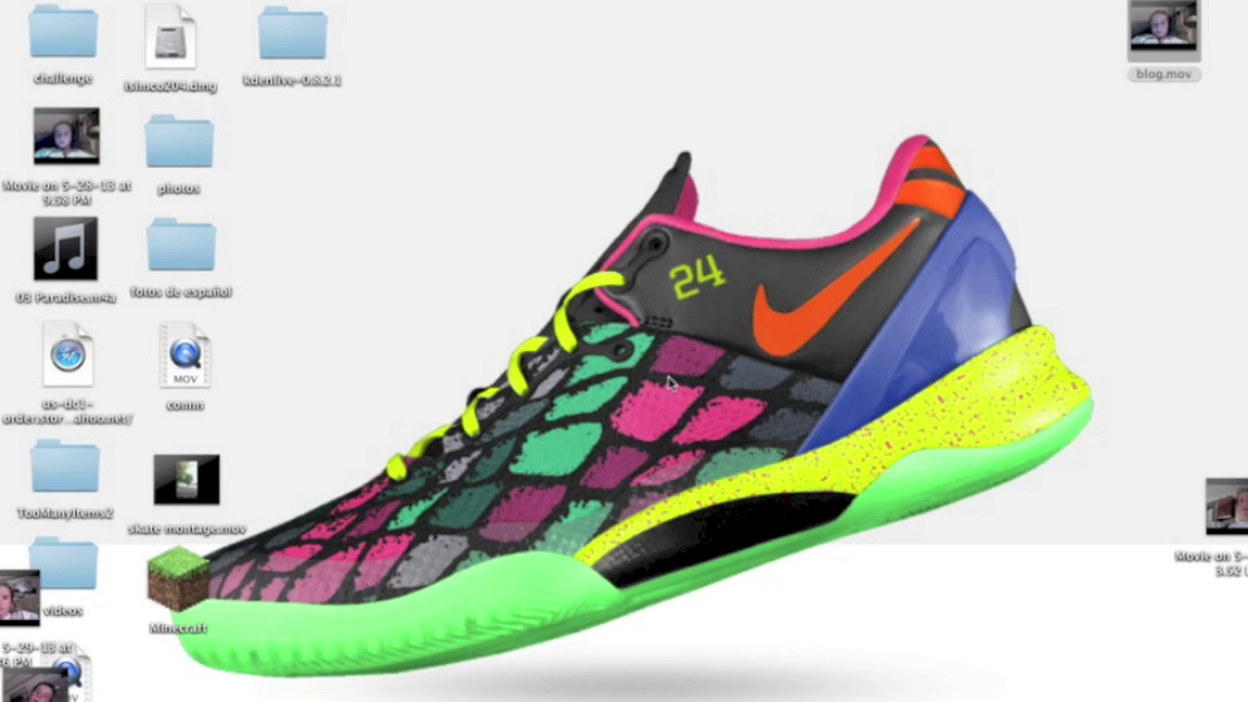
# Step: Launch iMovie from the Dock and move its window to the top of the screen
pyautogui.moveTo(1234, 517)
pyautogui.moveTo(1244, 255)
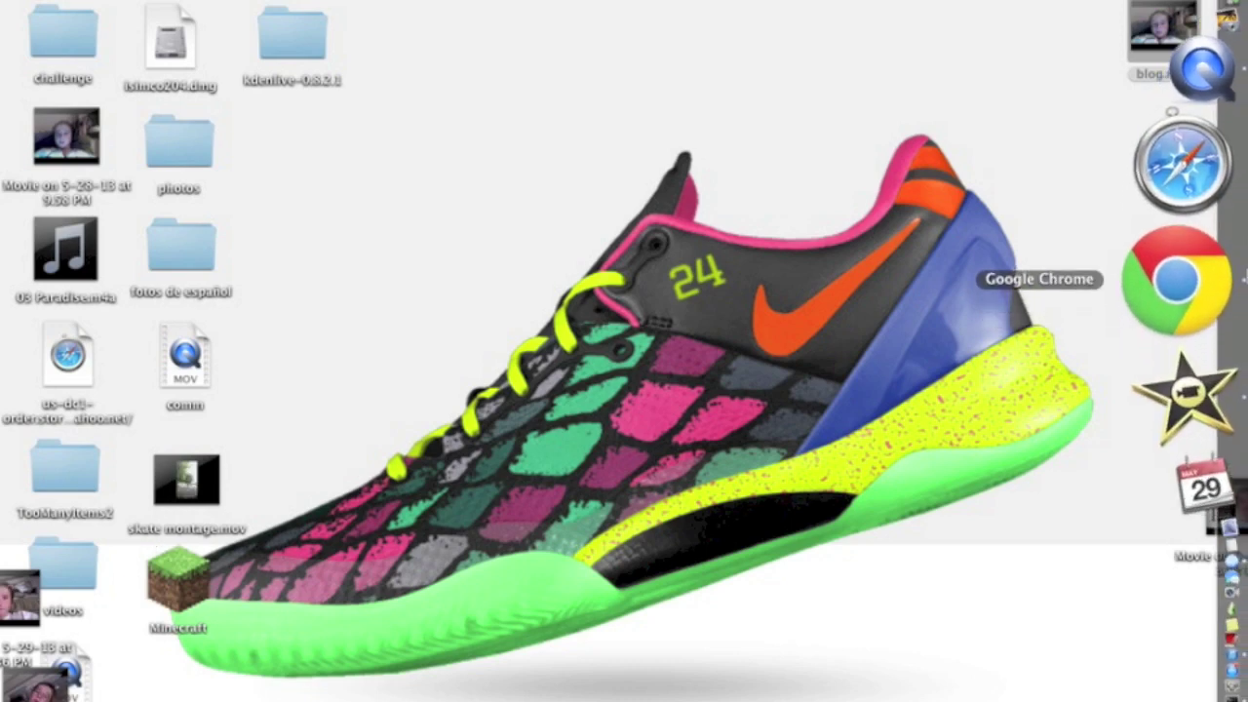
pyautogui.click(1180, 261)
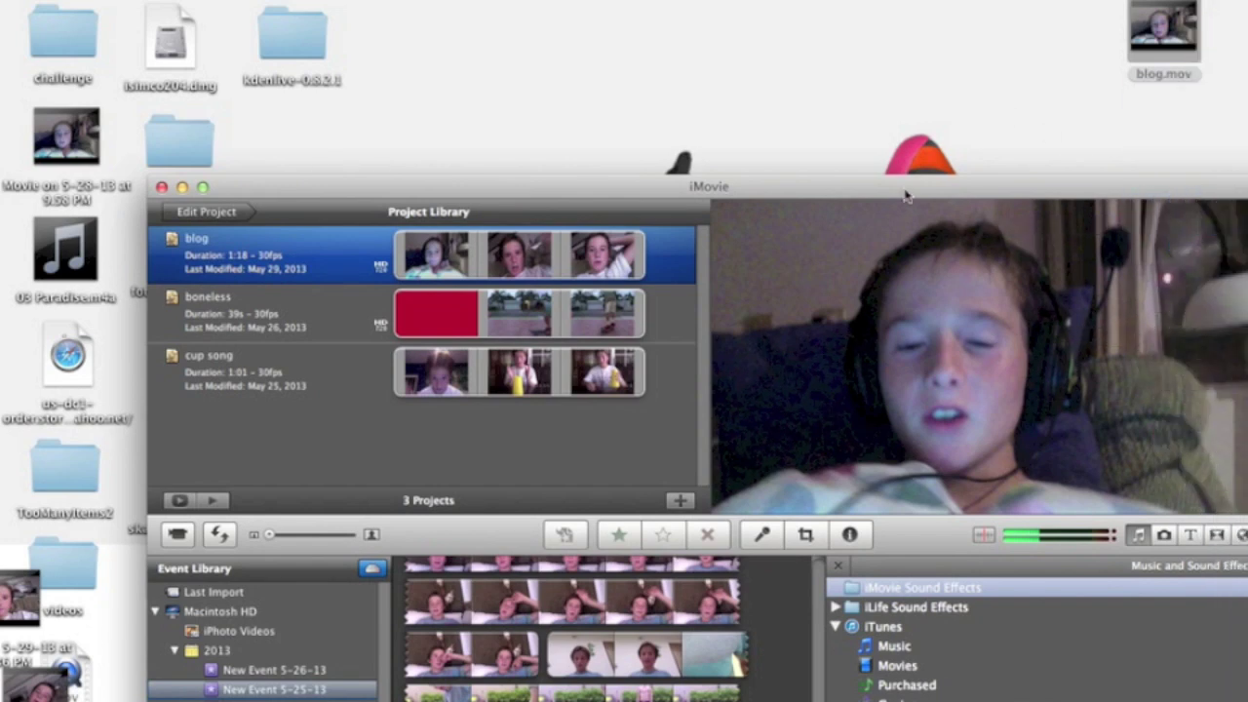
pyautogui.moveTo(905, 195); pyautogui.dragTo(850, 8)
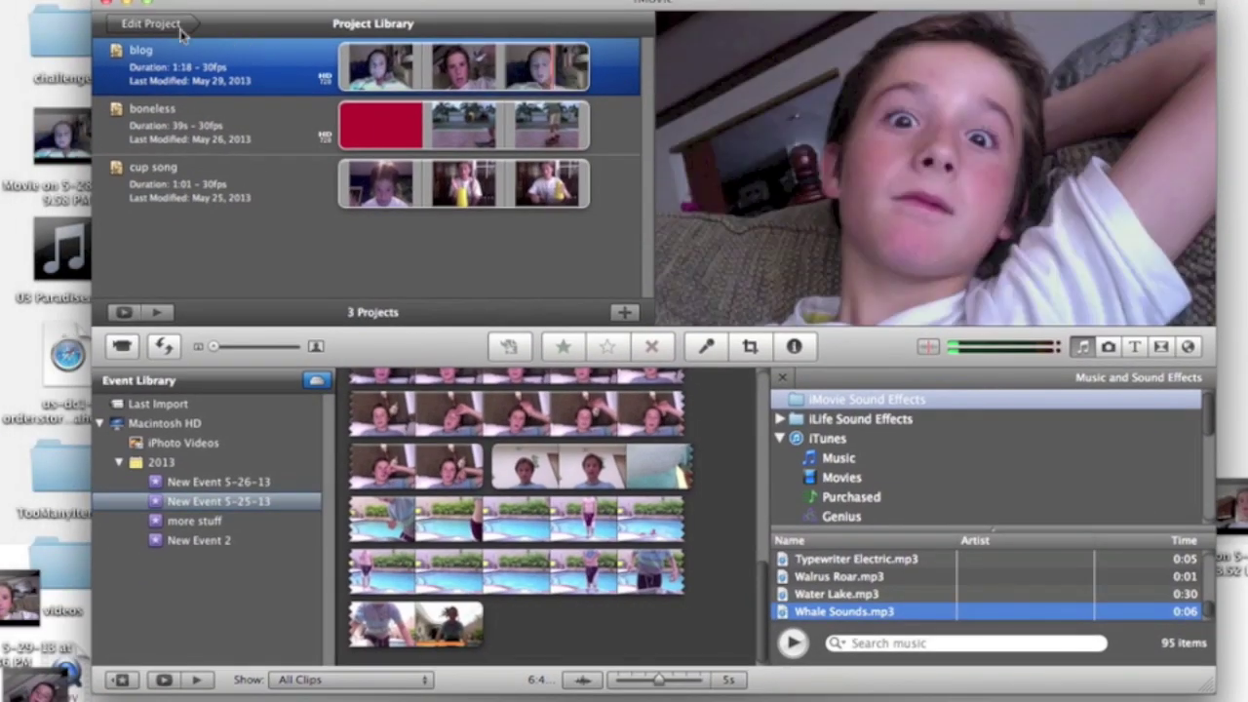
# Step: Create a new widescreen 30 fps project named 'tut' with no theme
pyautogui.click(625, 314)
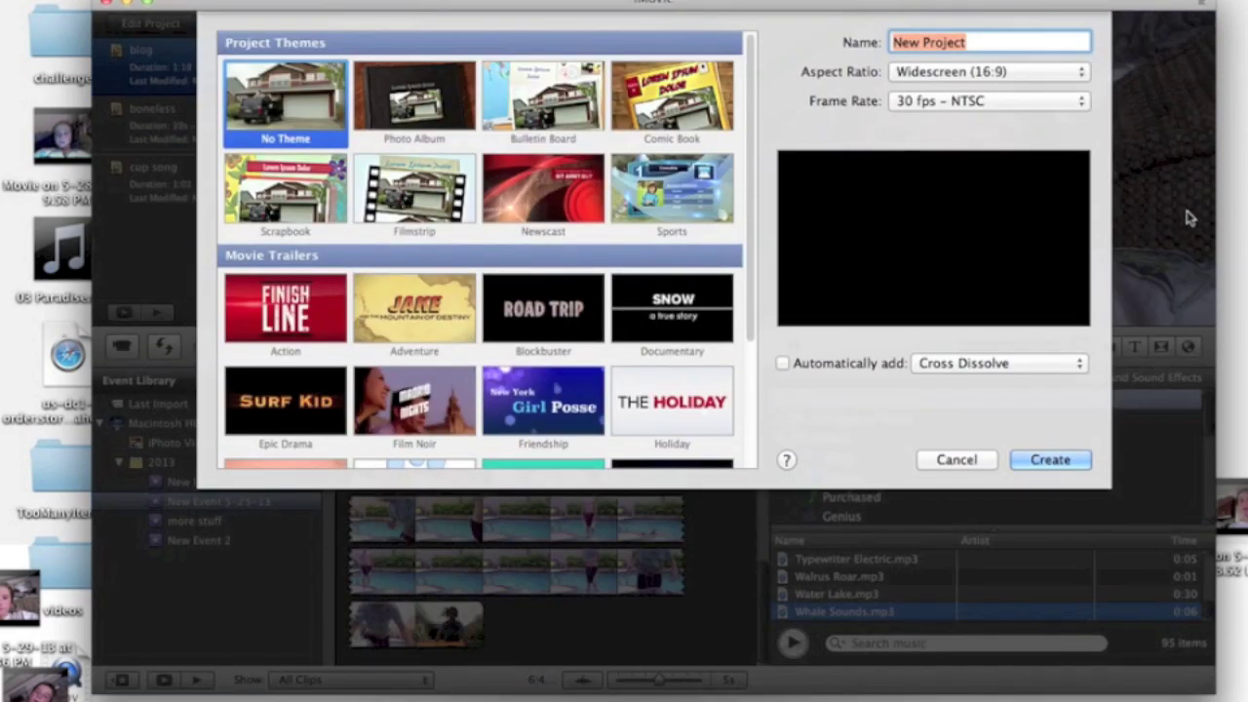
pyautogui.press('BackSpace')
pyautogui.write('tut')
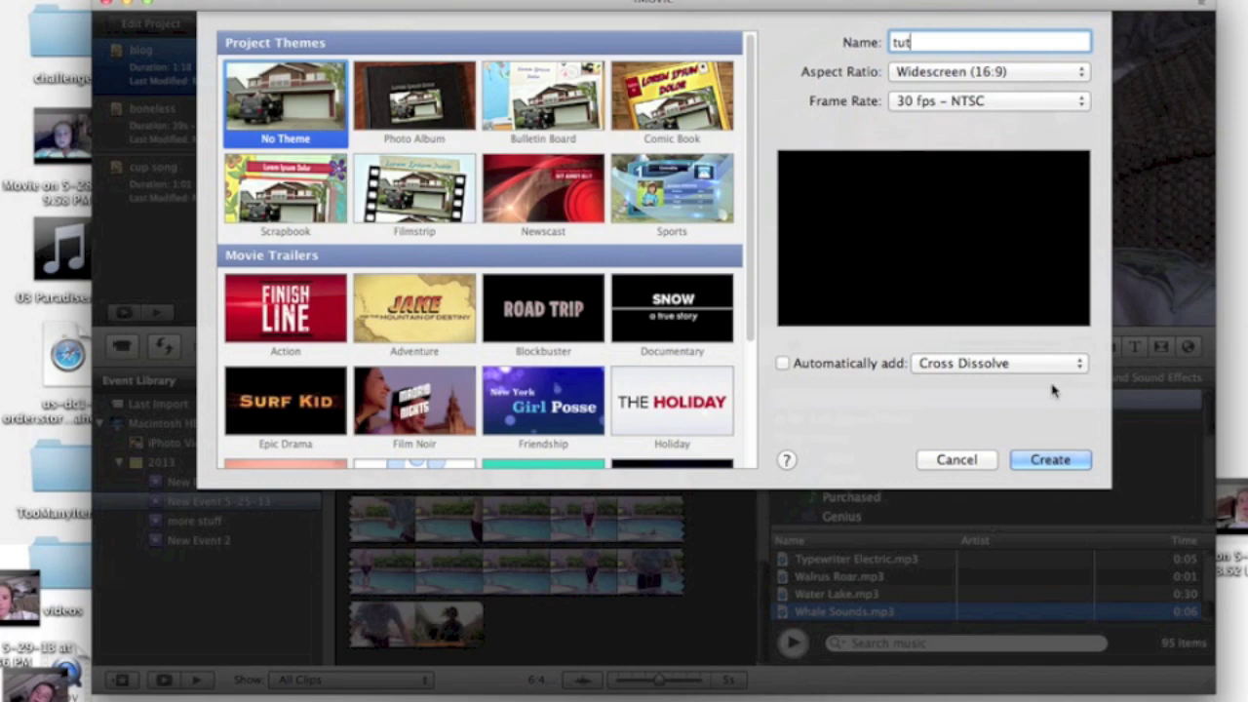
pyautogui.click(1051, 460)
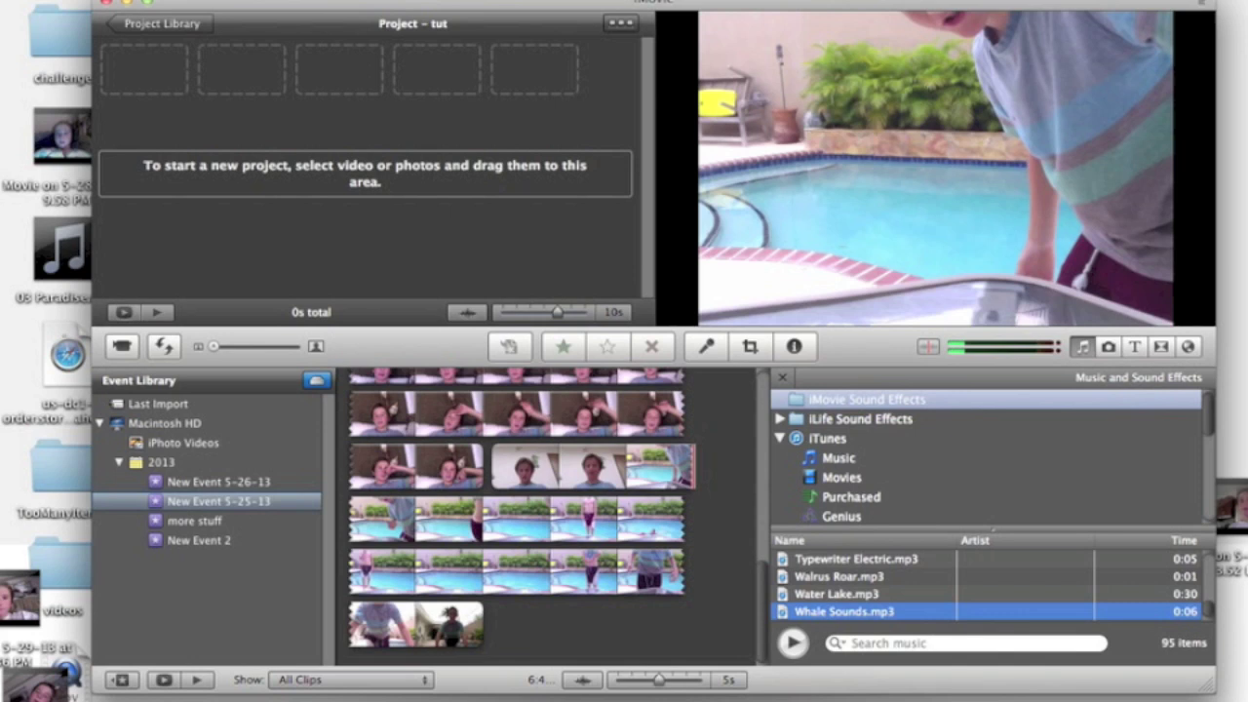
pyautogui.click(132, 0)
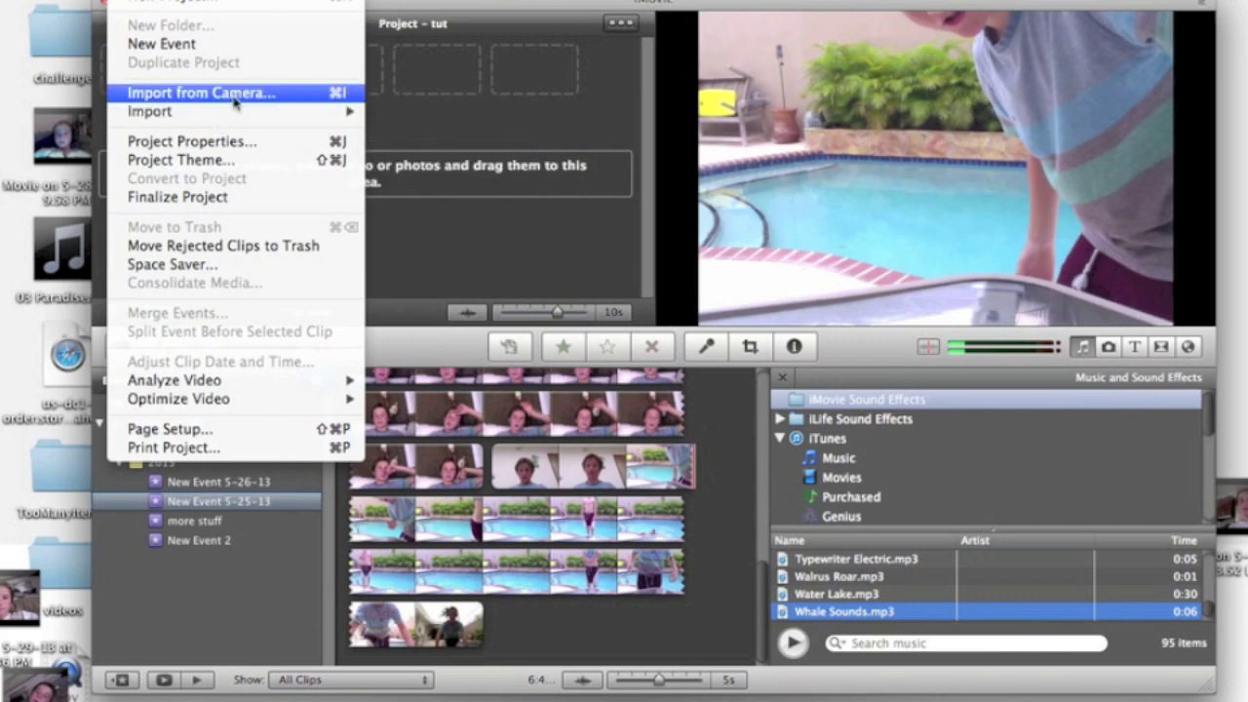
pyautogui.moveTo(256, 114)
pyautogui.click(396, 115)
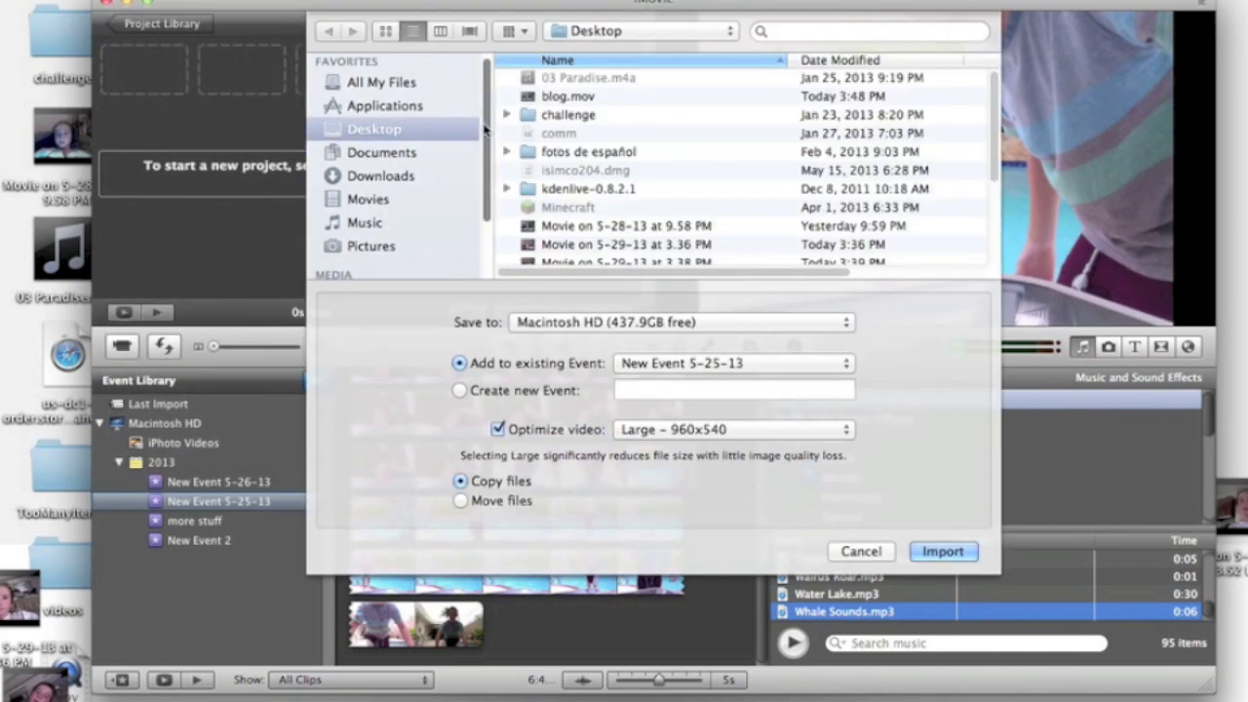
pyautogui.scroll(-3, 476, 157)
pyautogui.scroll(3, 475, 156)
pyautogui.click(415, 156)
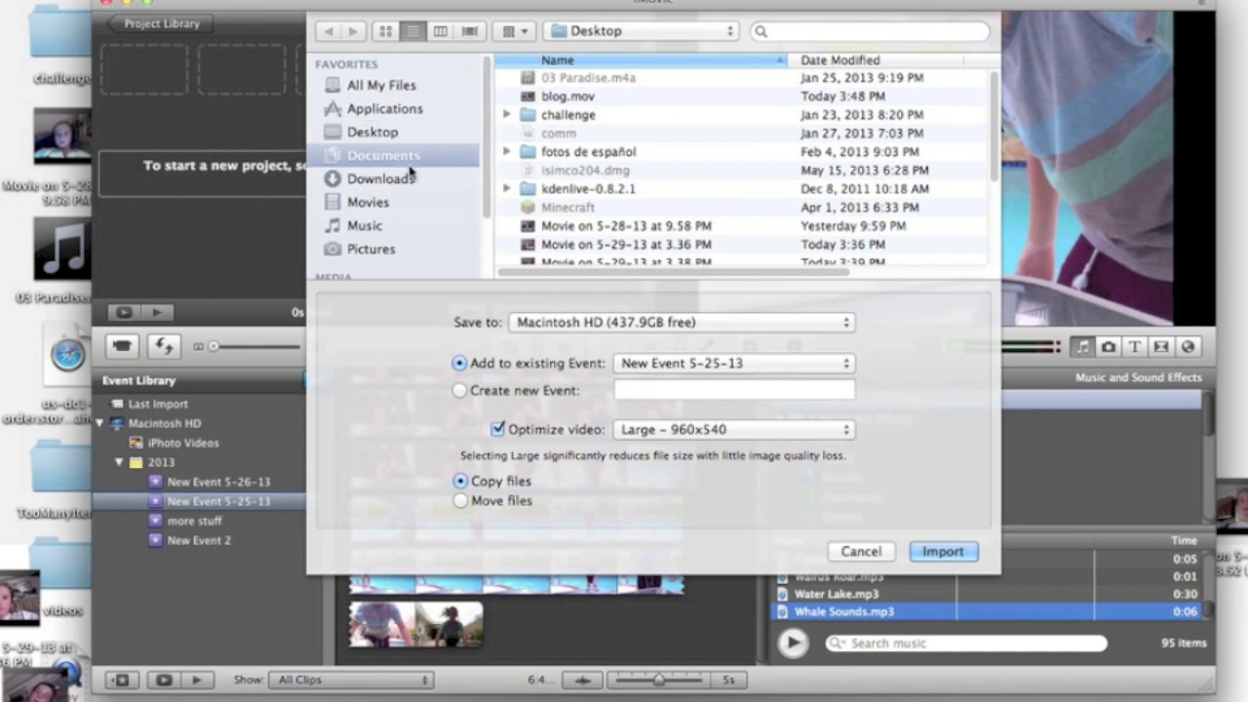
pyautogui.click(418, 181)
pyautogui.click(414, 137)
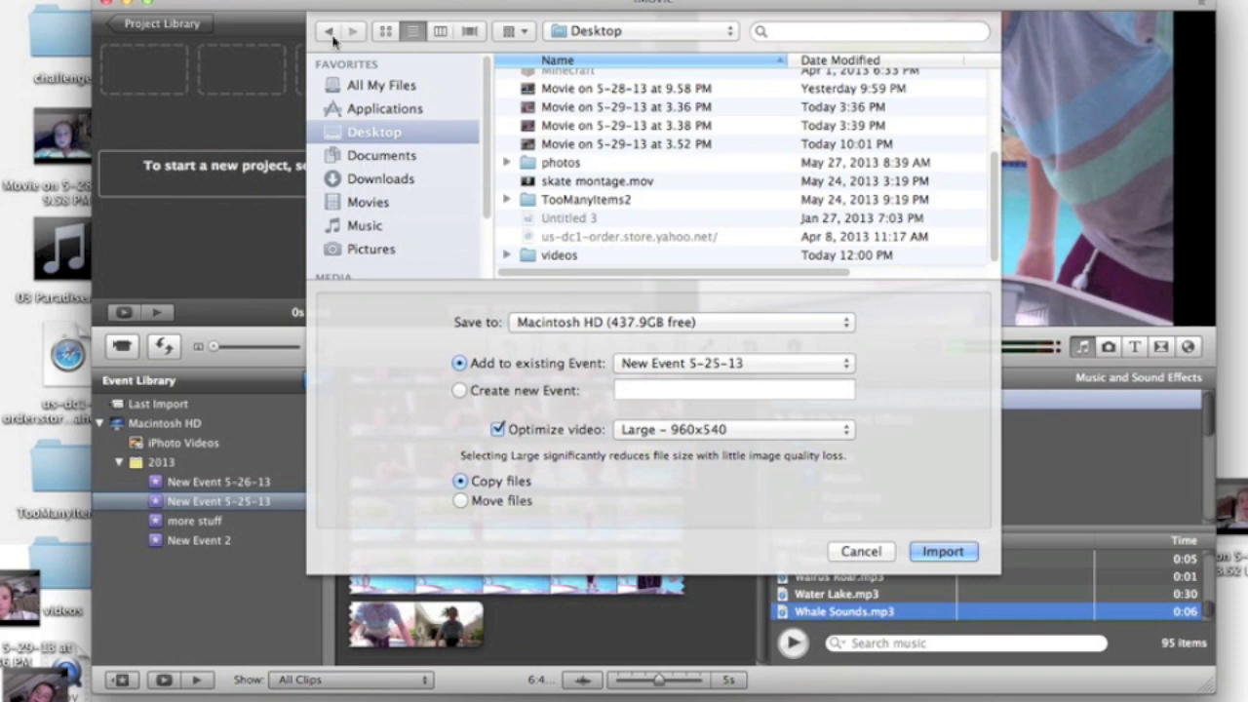
pyautogui.click(861, 551)
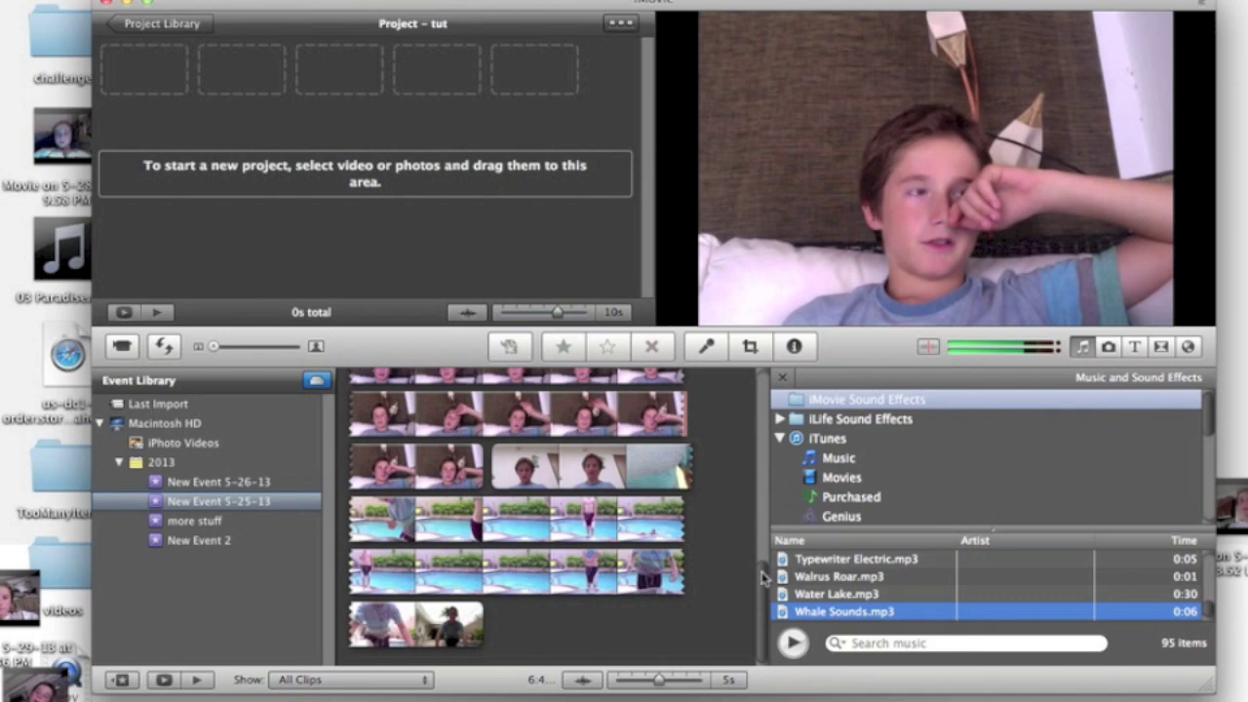
# Step: Add a 9-second range of the yellow-cup clip to the tut project and play it back
pyautogui.moveTo(766, 579); pyautogui.dragTo(749, 406)
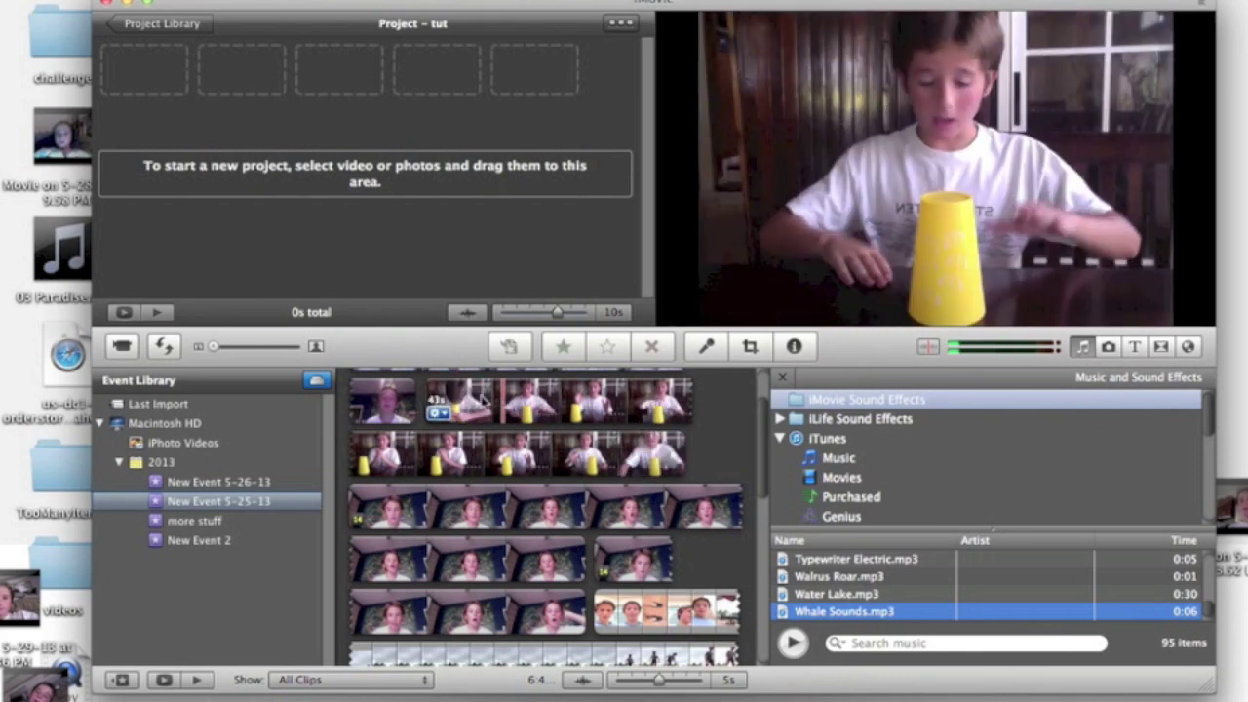
pyautogui.moveTo(482, 400); pyautogui.dragTo(605, 434)
pyautogui.moveTo(532, 402); pyautogui.dragTo(326, 69)
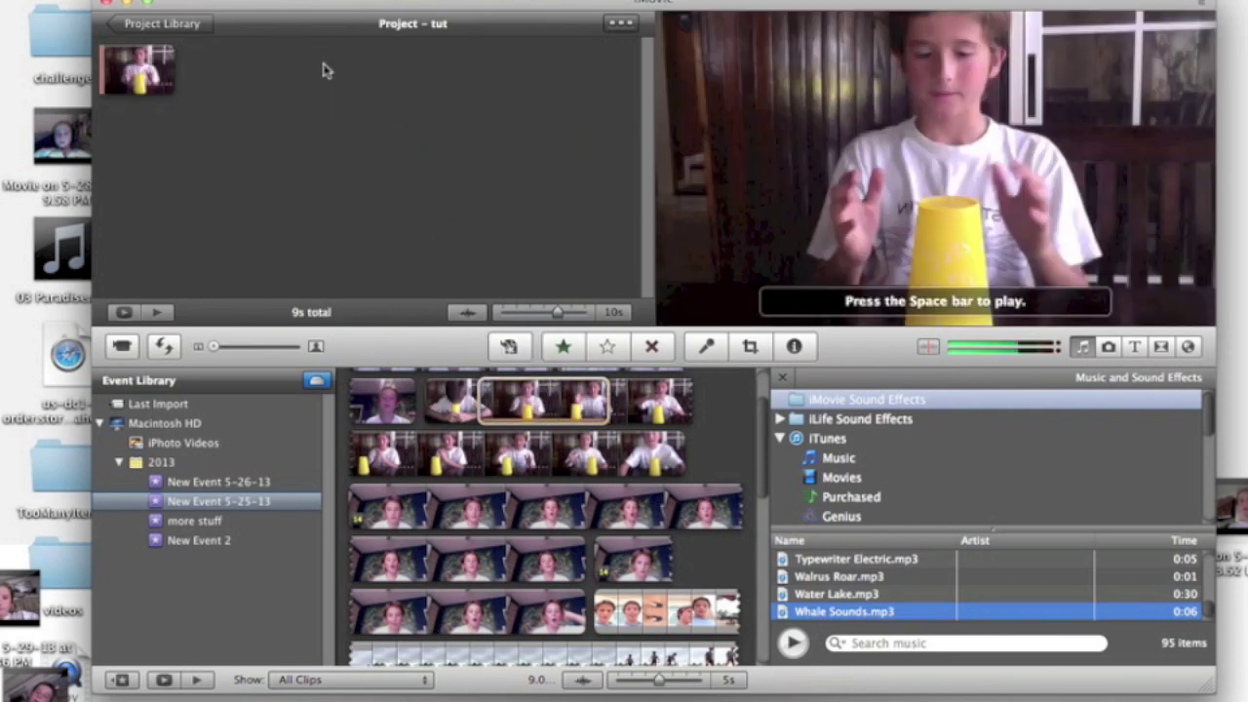
pyautogui.press('space')
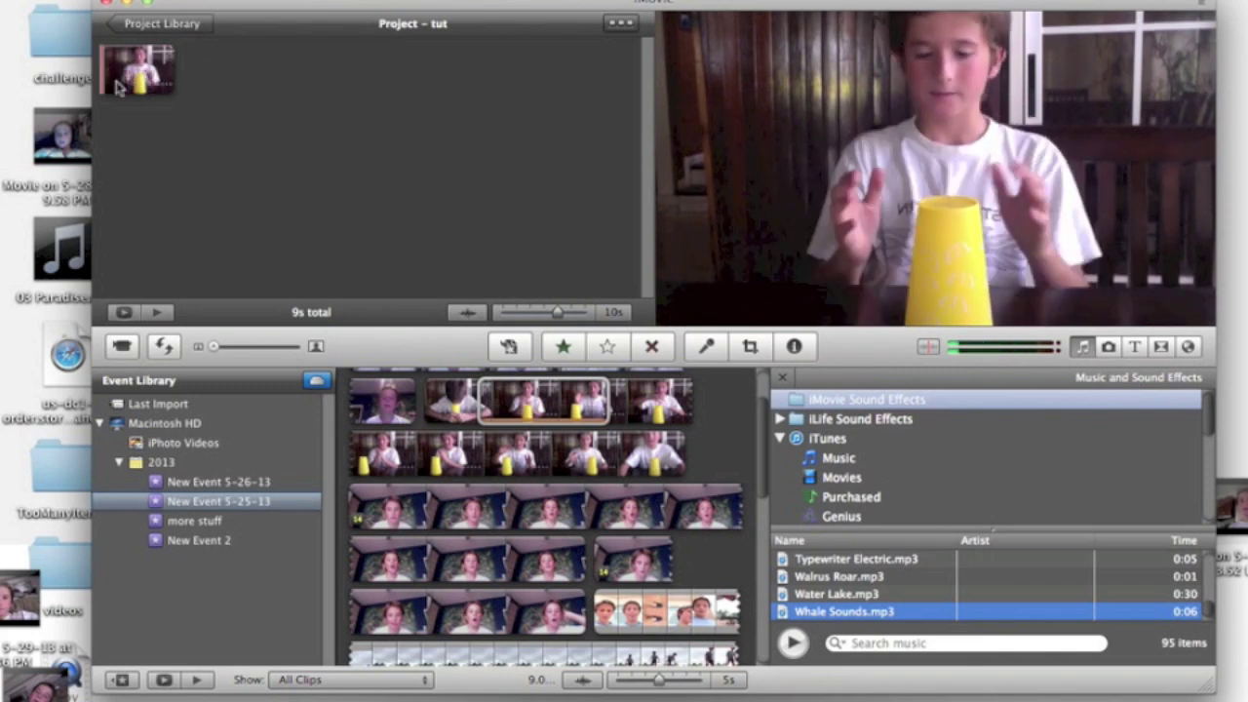
# Step: Place a Paper title with a Silk-Orange background at the start of the project
pyautogui.click(1134, 348)
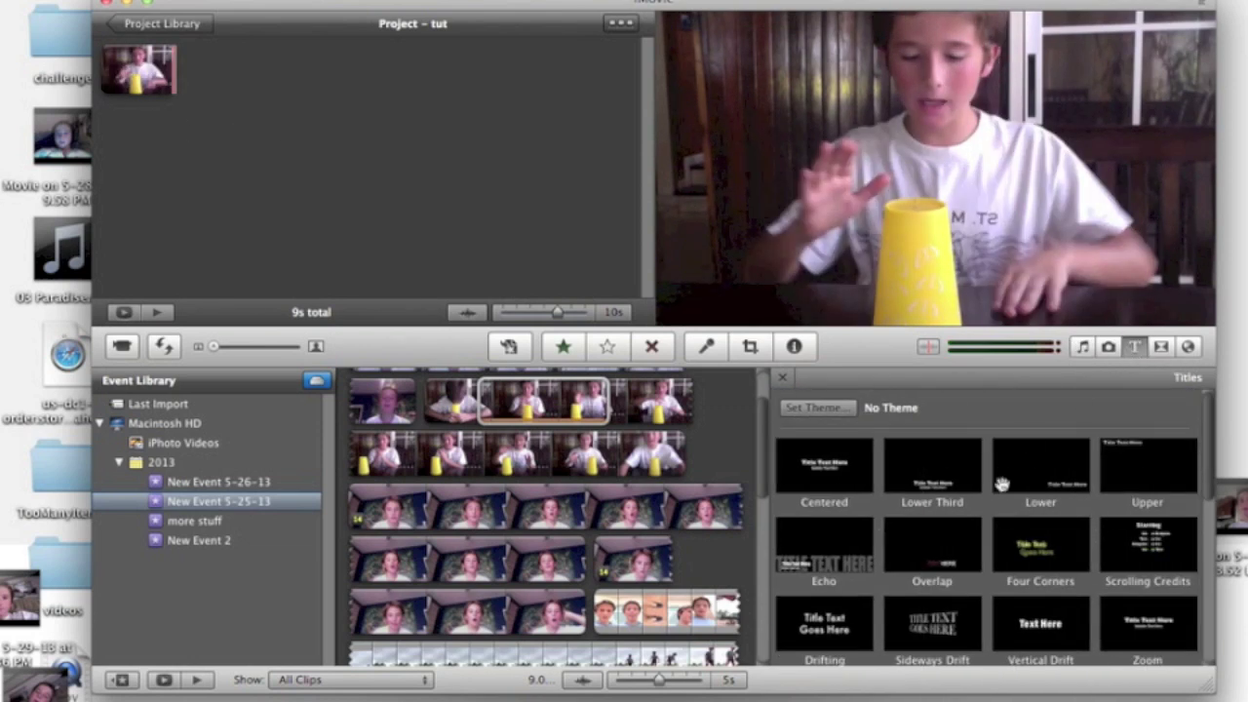
pyautogui.moveTo(1209, 434); pyautogui.dragTo(1176, 592)
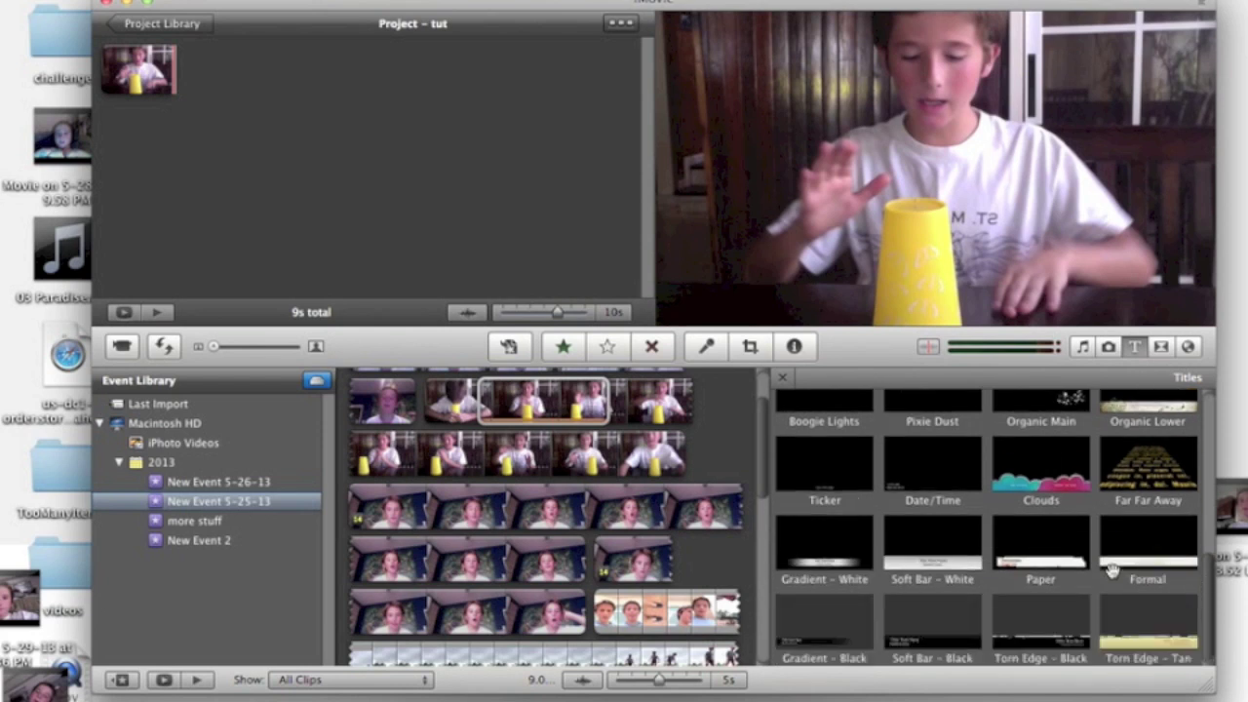
pyautogui.moveTo(1043, 551); pyautogui.dragTo(103, 86)
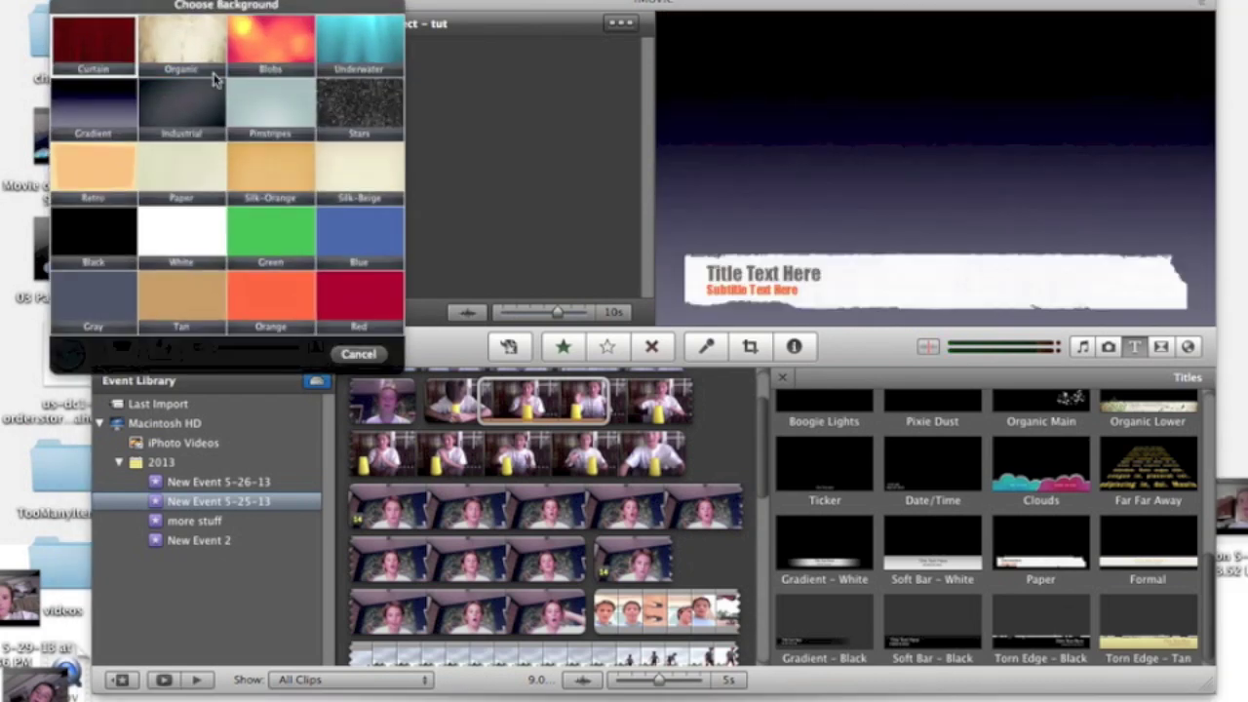
pyautogui.click(246, 193)
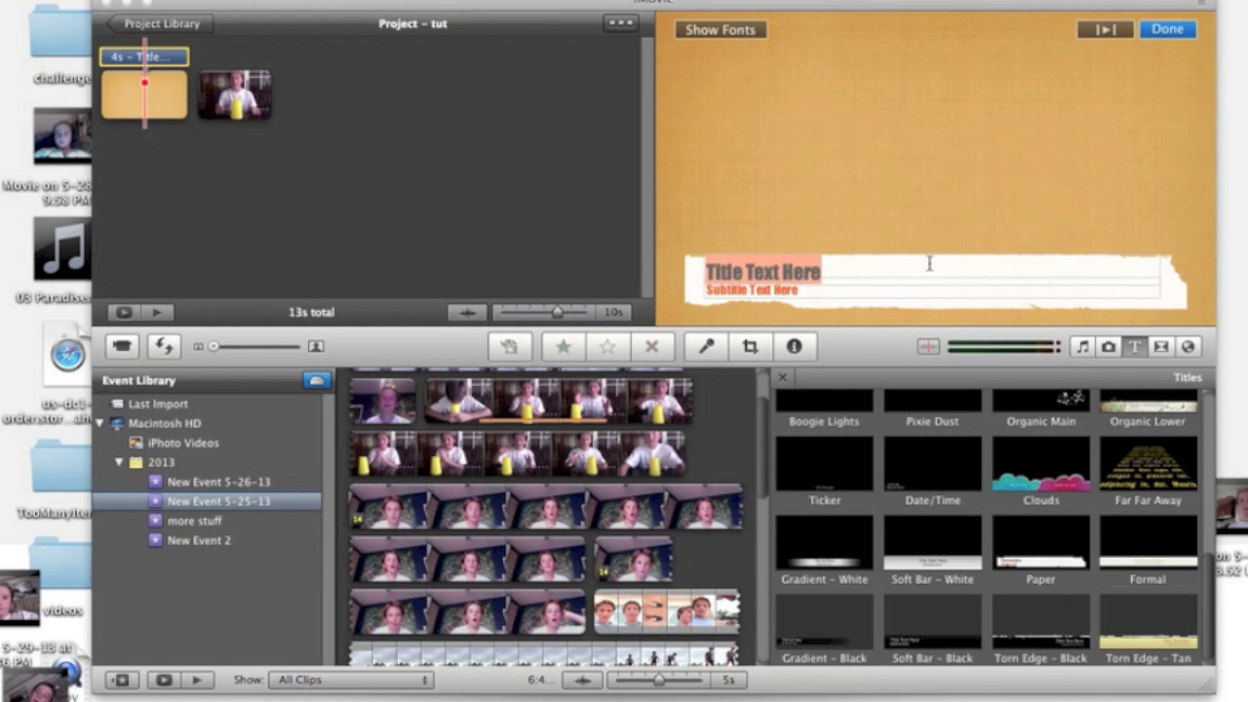
# Step: Set the title text to 'cup song' and delete the subtitle placeholder
pyautogui.write('C')
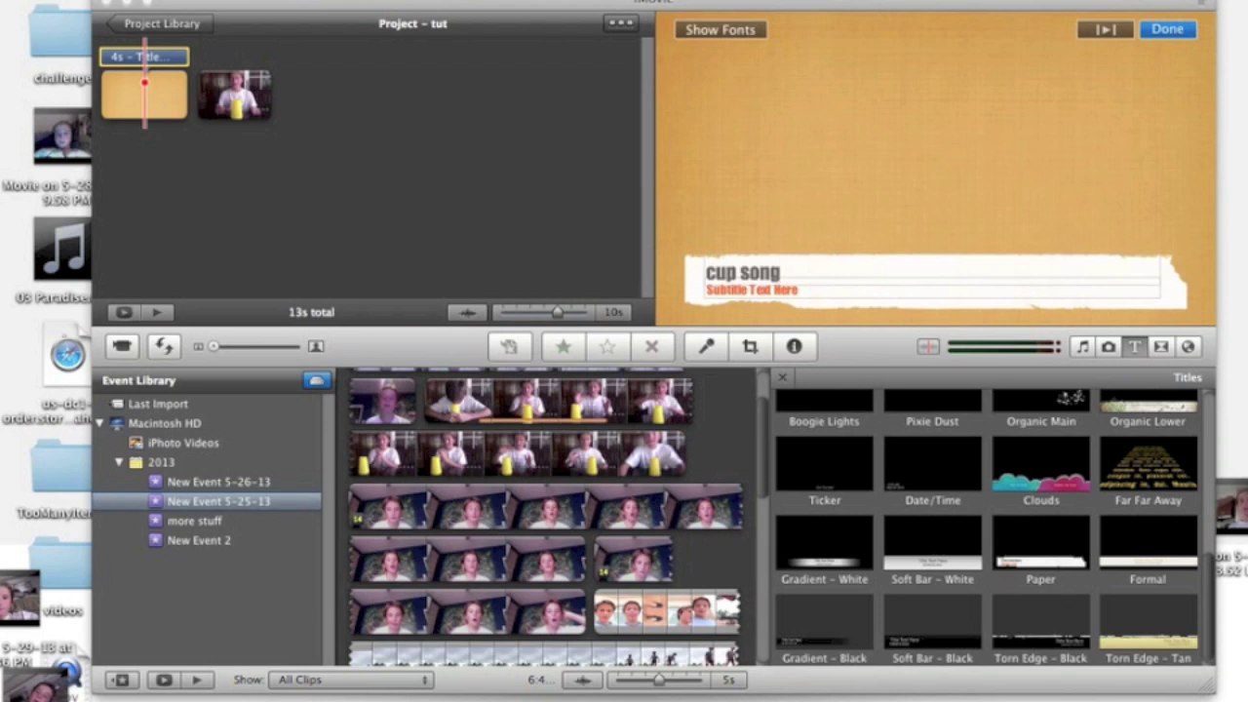
pyautogui.click(806, 289)
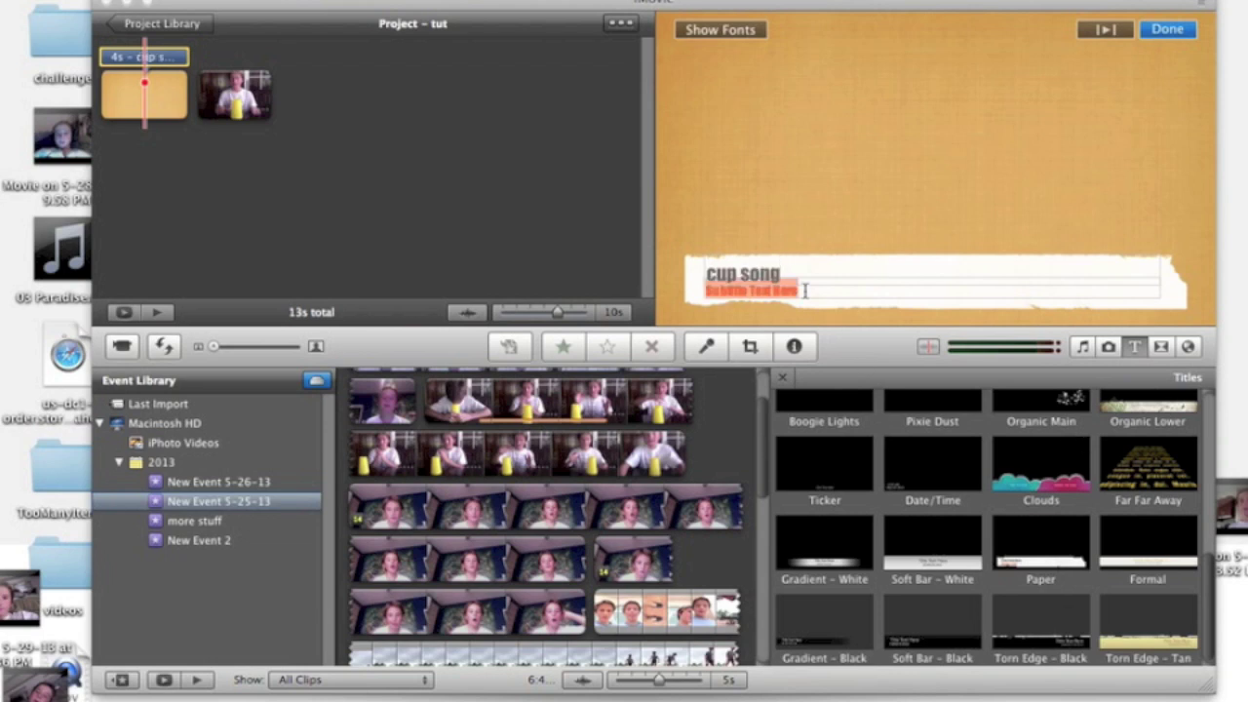
pyautogui.press('BackSpace')
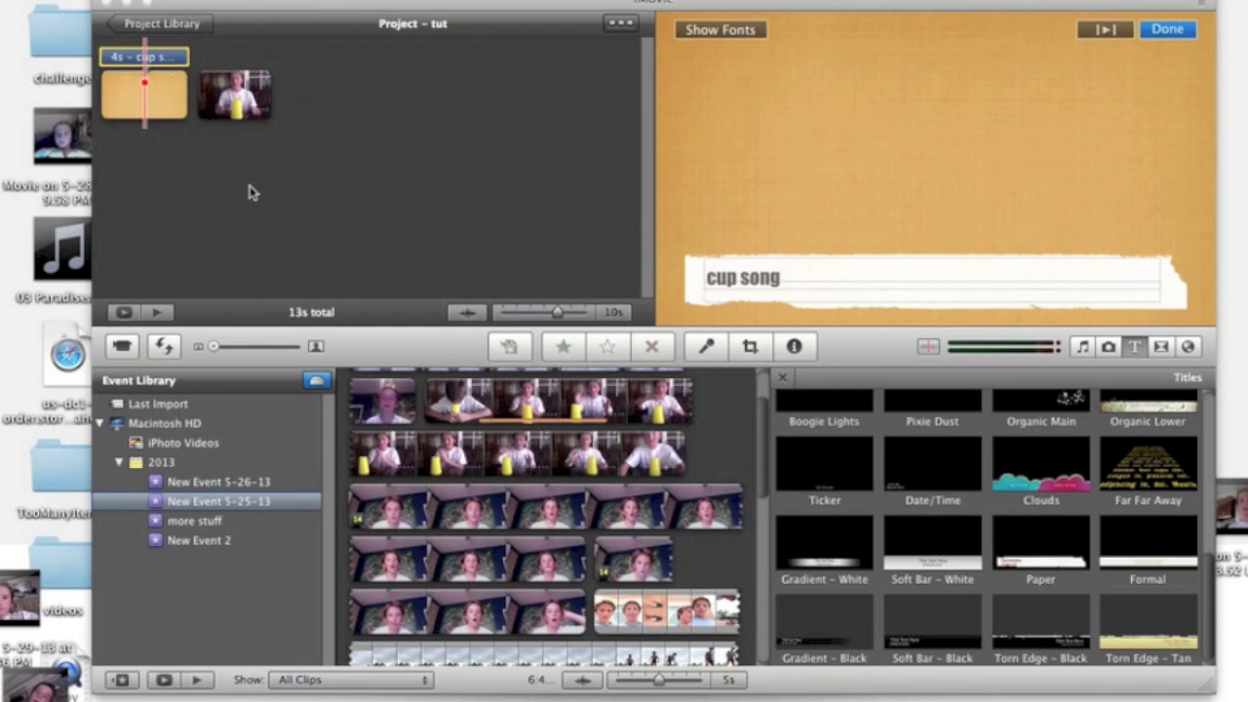
pyautogui.click(193, 162)
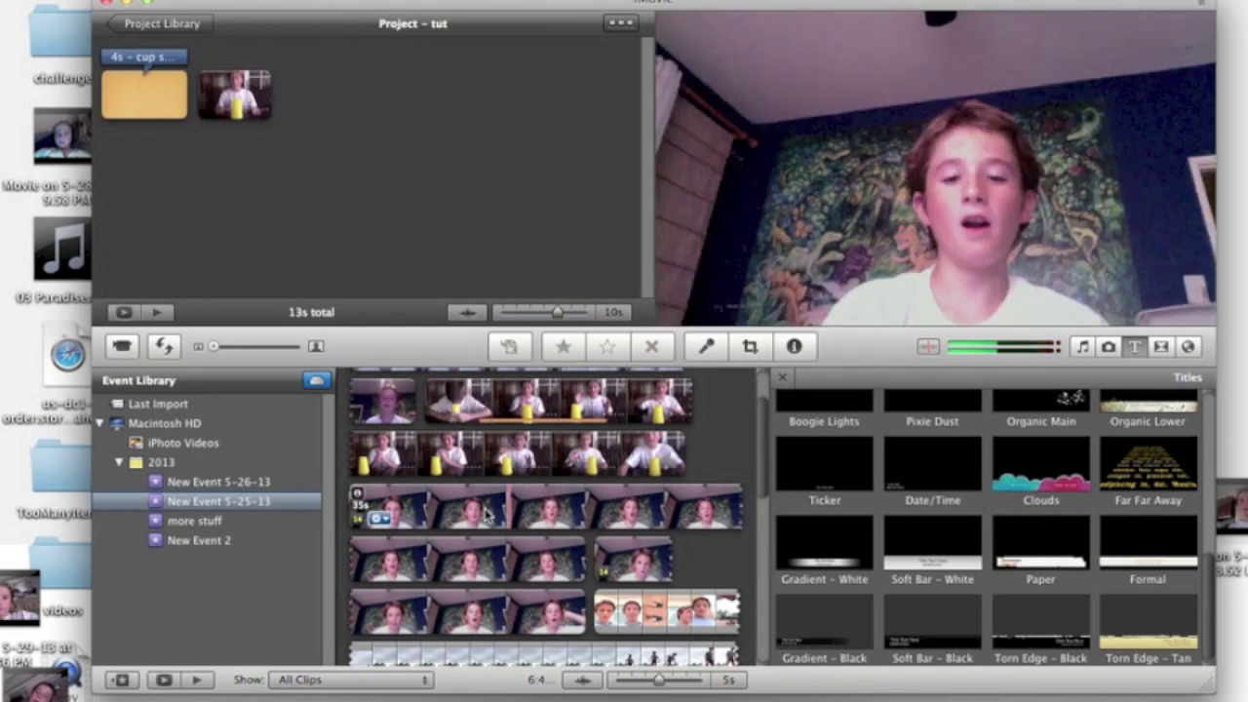
# Step: Append two more cup-stacking sections from the event to the end of the project
pyautogui.moveTo(443, 500); pyautogui.dragTo(574, 502)
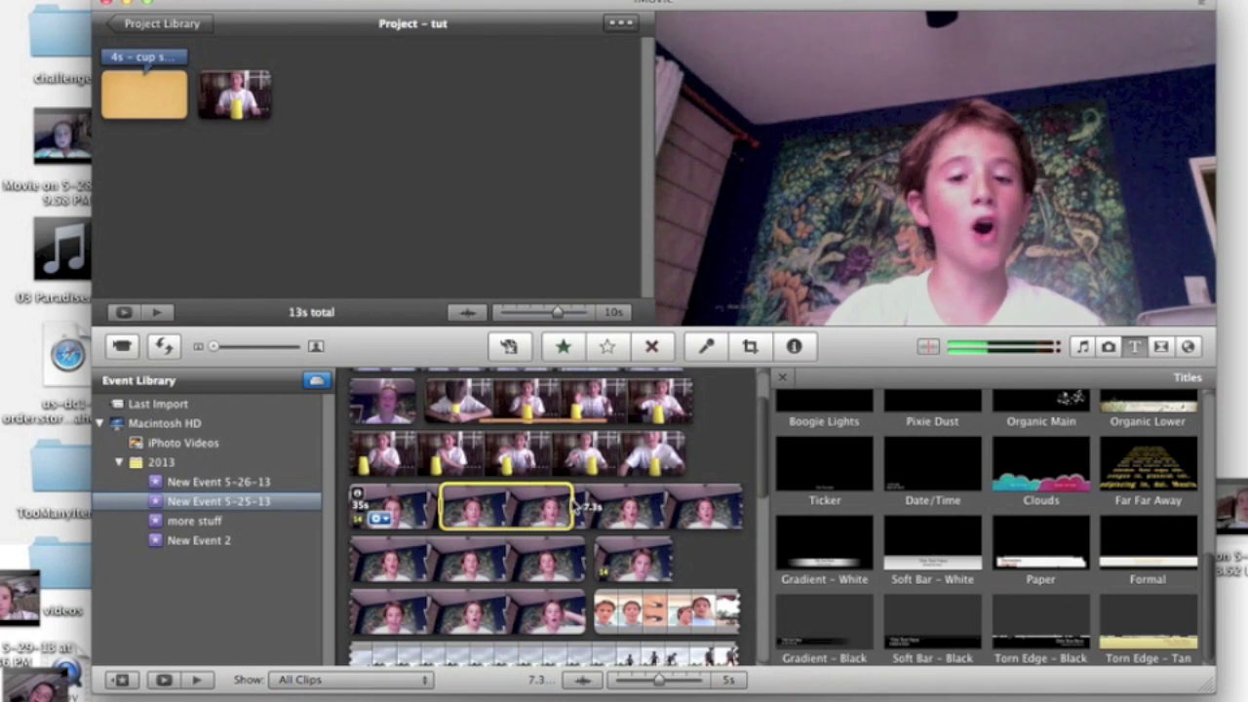
pyautogui.moveTo(498, 494); pyautogui.dragTo(395, 113)
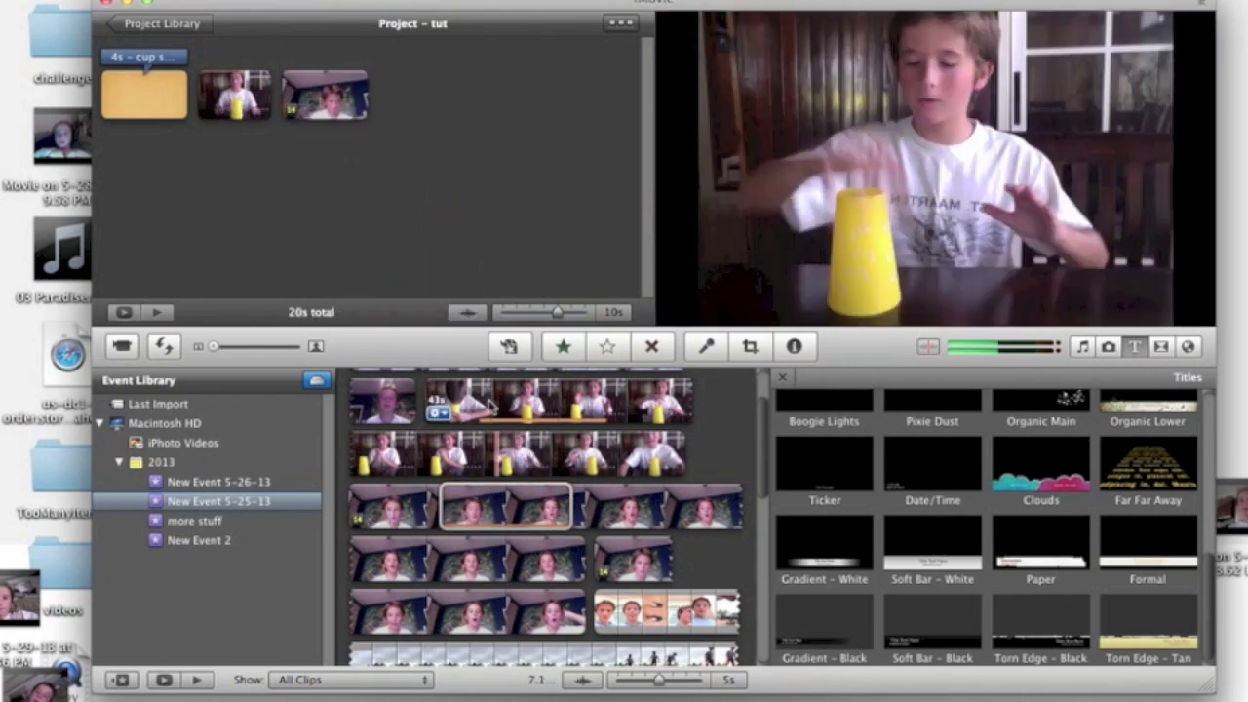
pyautogui.click(491, 402)
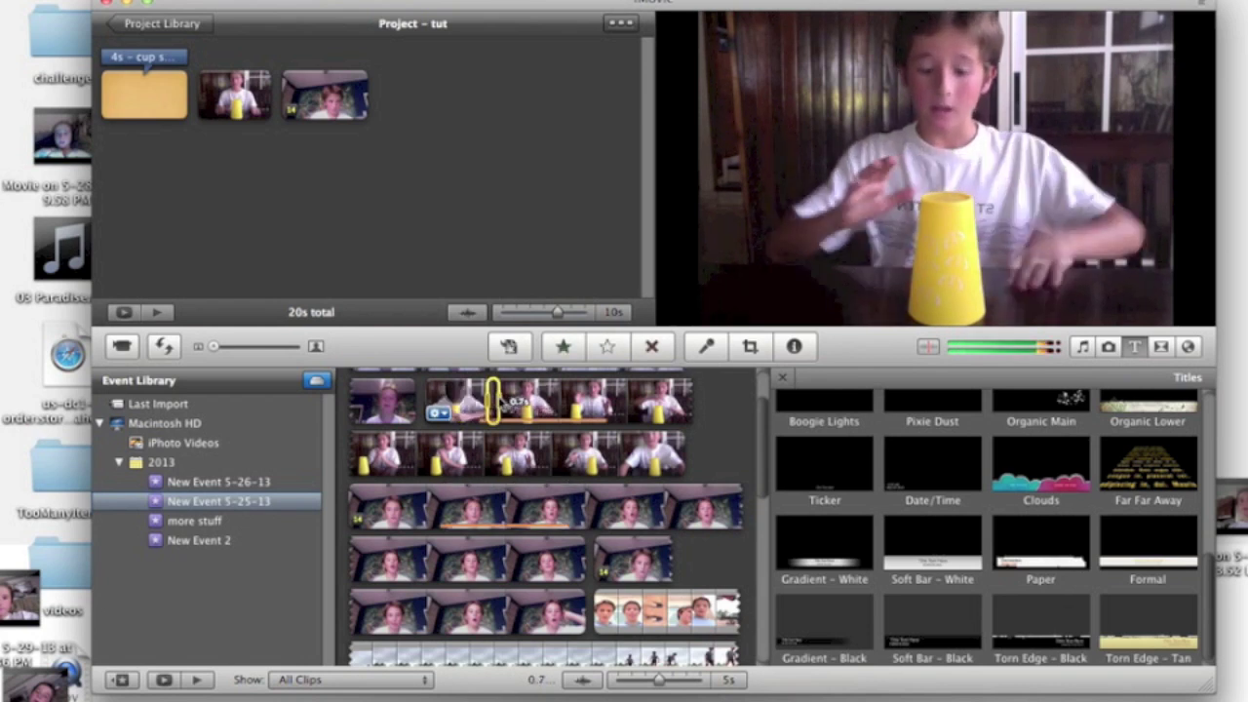
pyautogui.press('space')
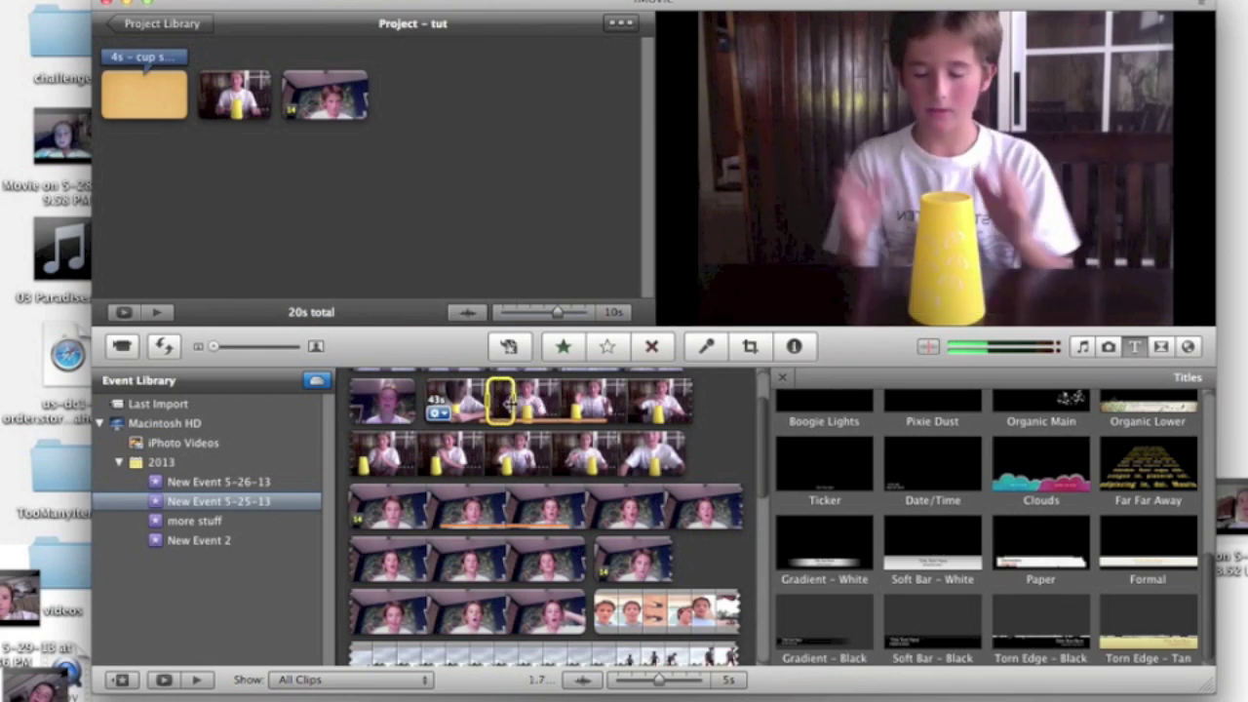
pyautogui.moveTo(499, 402); pyautogui.dragTo(409, 97)
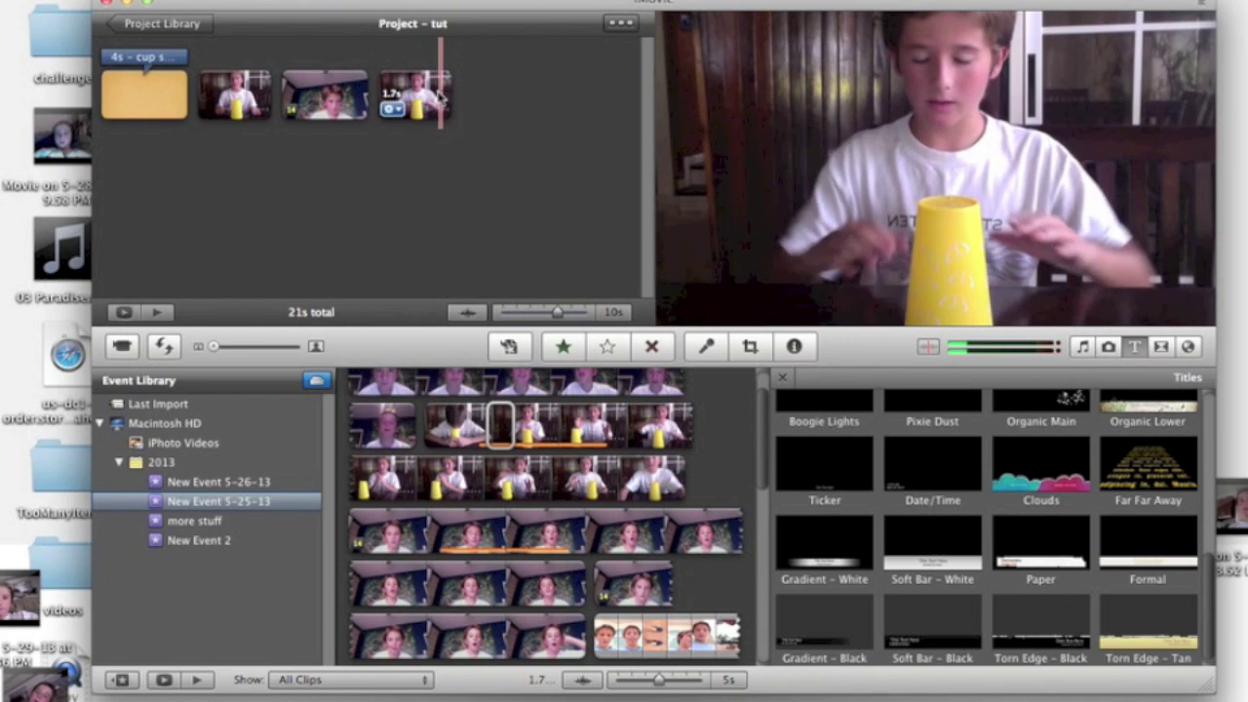
# Step: Delete the short leftover clip at the project's end and play the project from the title
pyautogui.moveTo(439, 98); pyautogui.dragTo(459, 103)
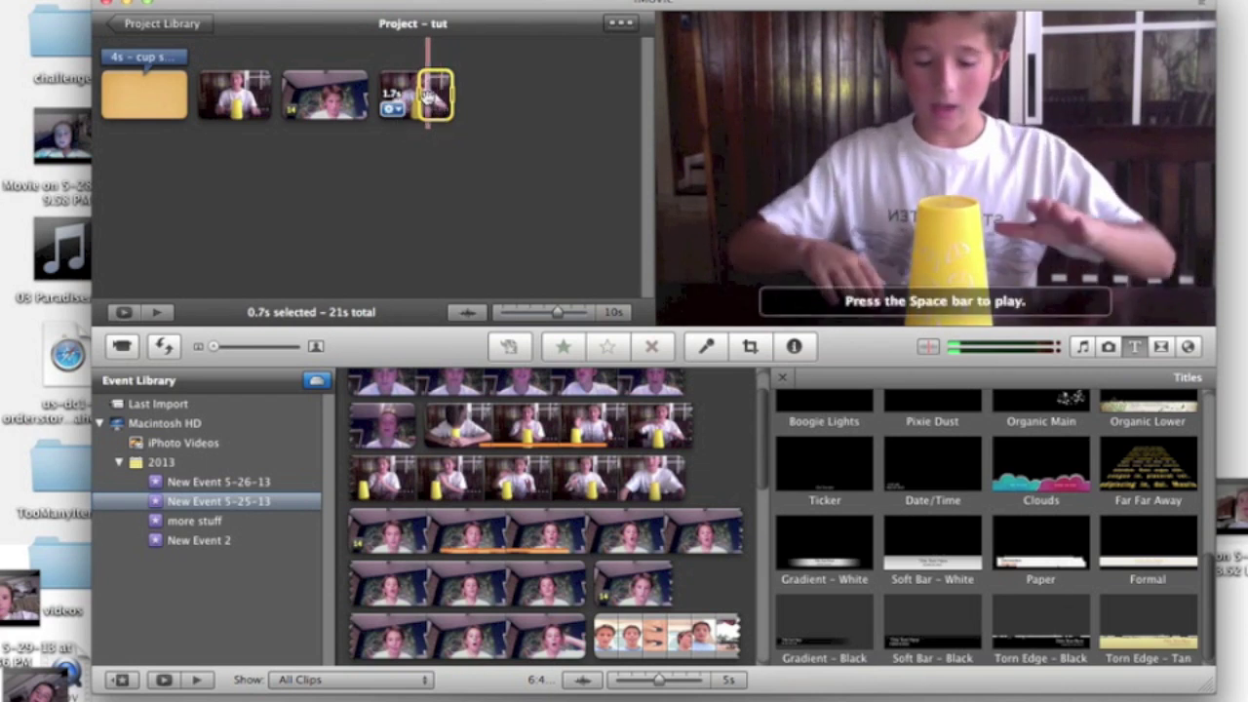
pyautogui.rightClick(426, 95)
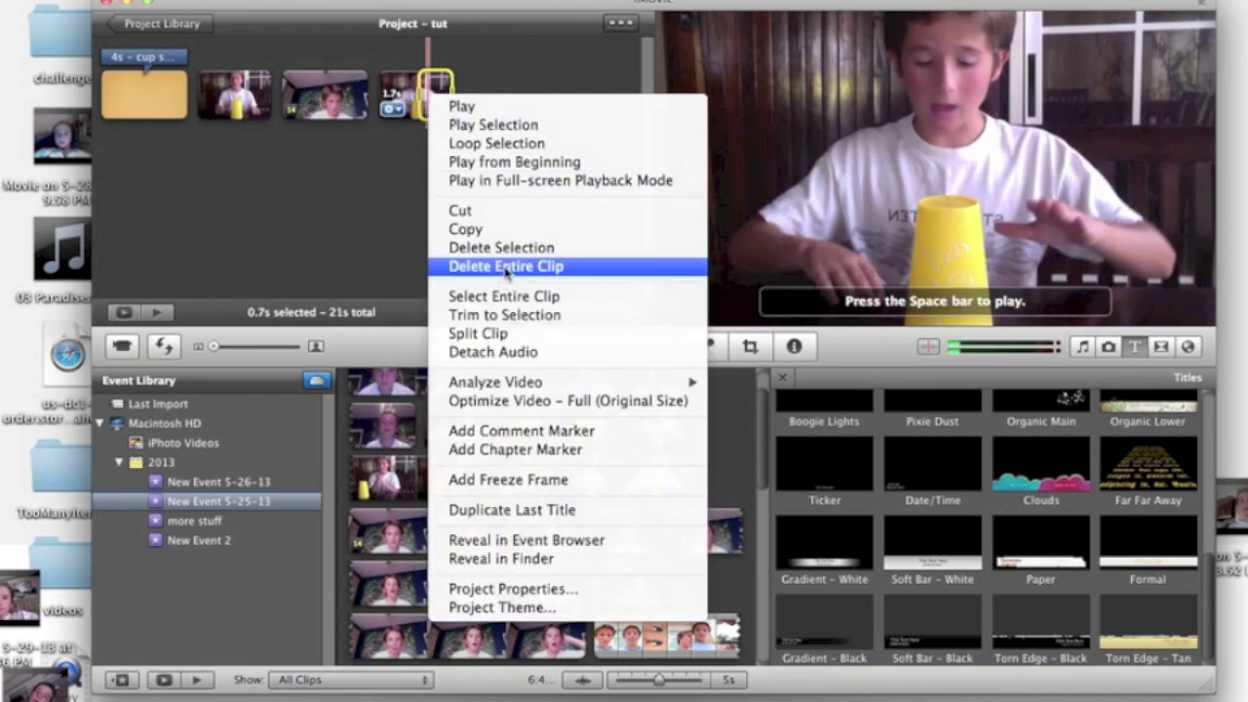
pyautogui.click(536, 90)
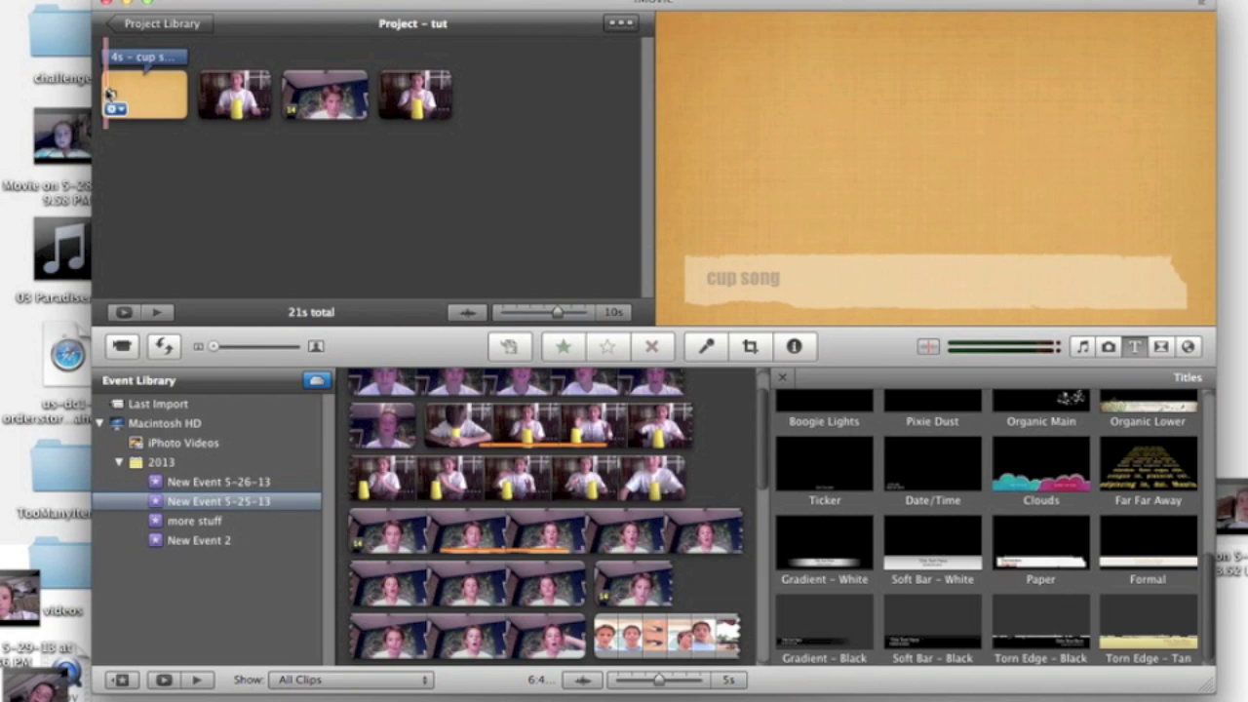
pyautogui.press('space')
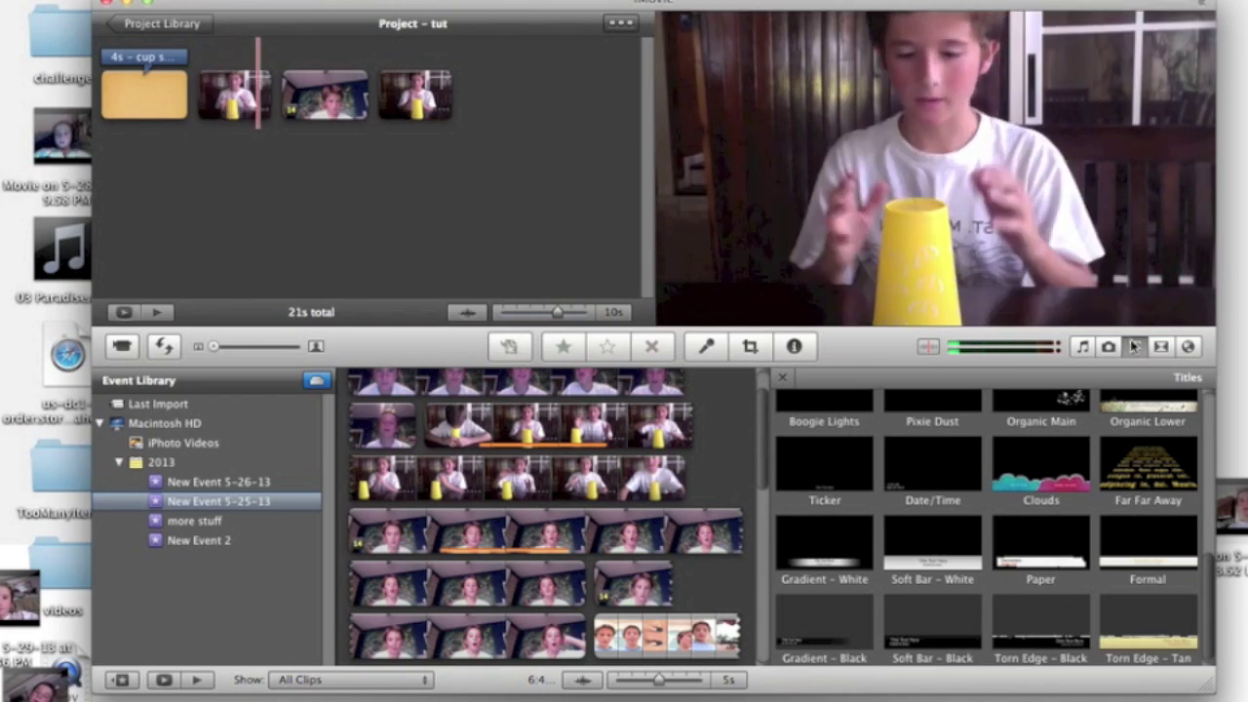
# Step: Add Sleigh Bell Percussion.mp3 from iMovie Sound Effects under the 'cup song' title clip
pyautogui.click(1083, 347)
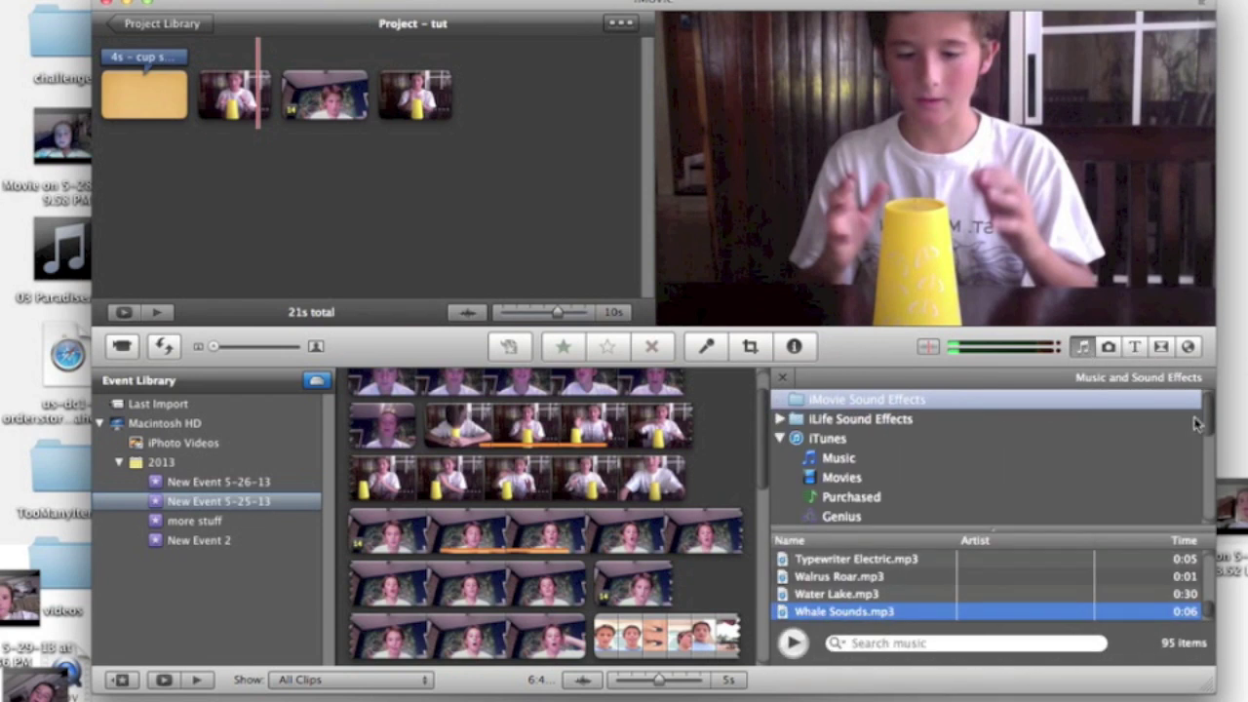
pyautogui.moveTo(1209, 418); pyautogui.dragTo(1196, 336)
pyautogui.click(856, 441)
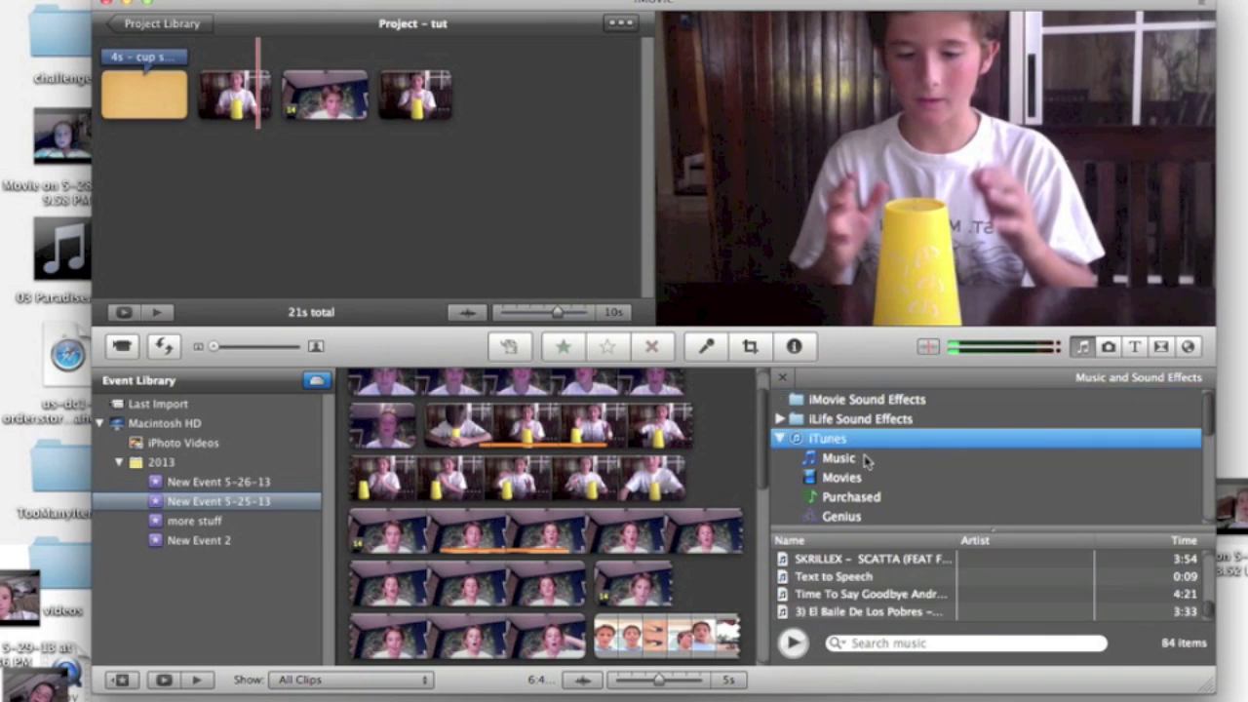
pyautogui.click(874, 402)
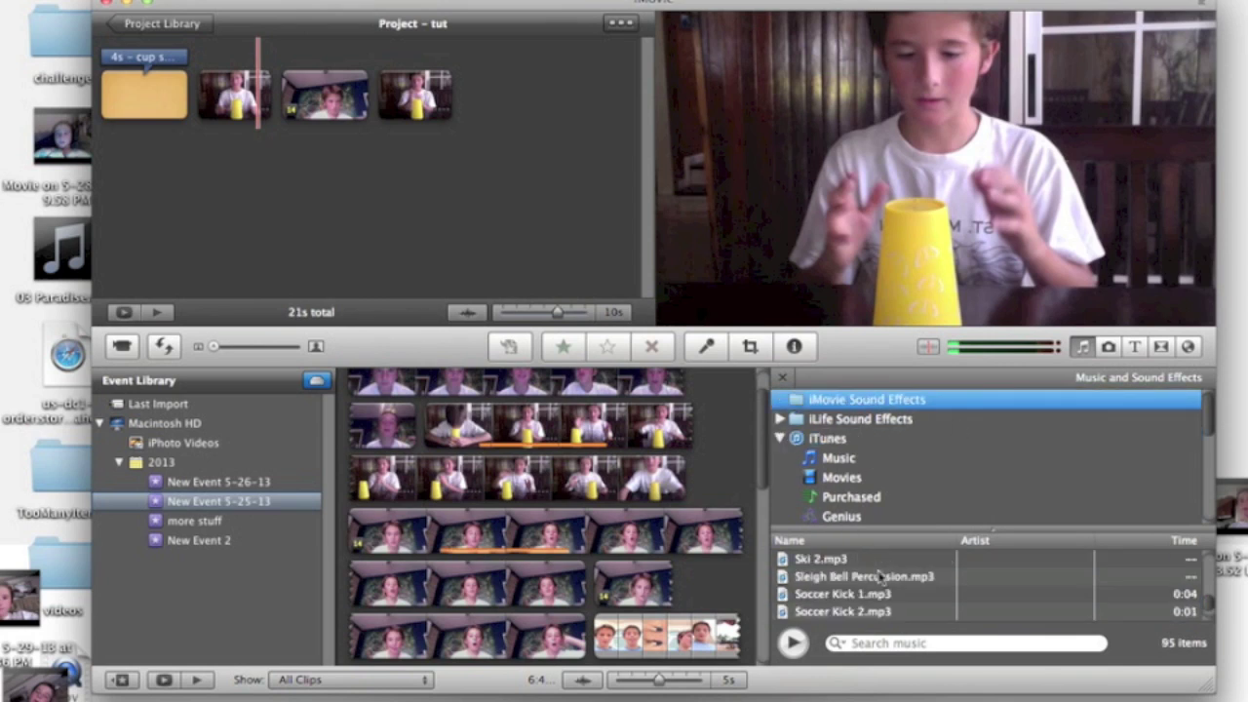
pyautogui.moveTo(839, 578); pyautogui.dragTo(109, 117)
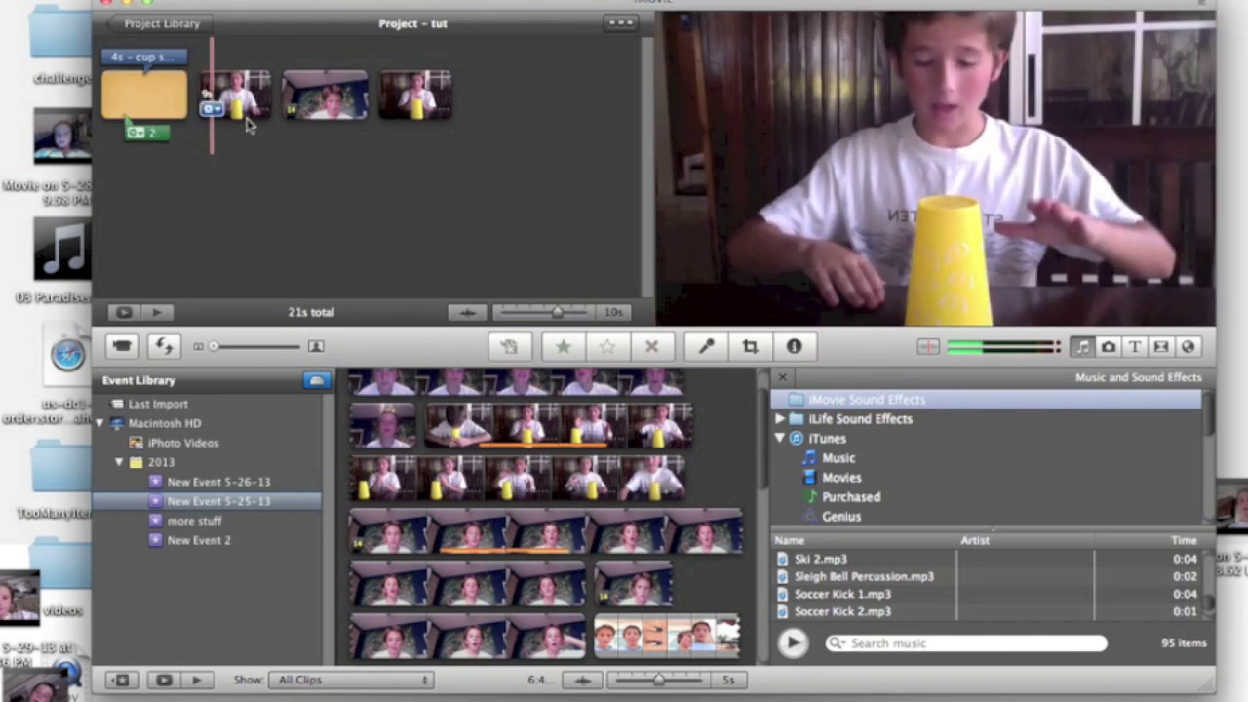
pyautogui.click(141, 98)
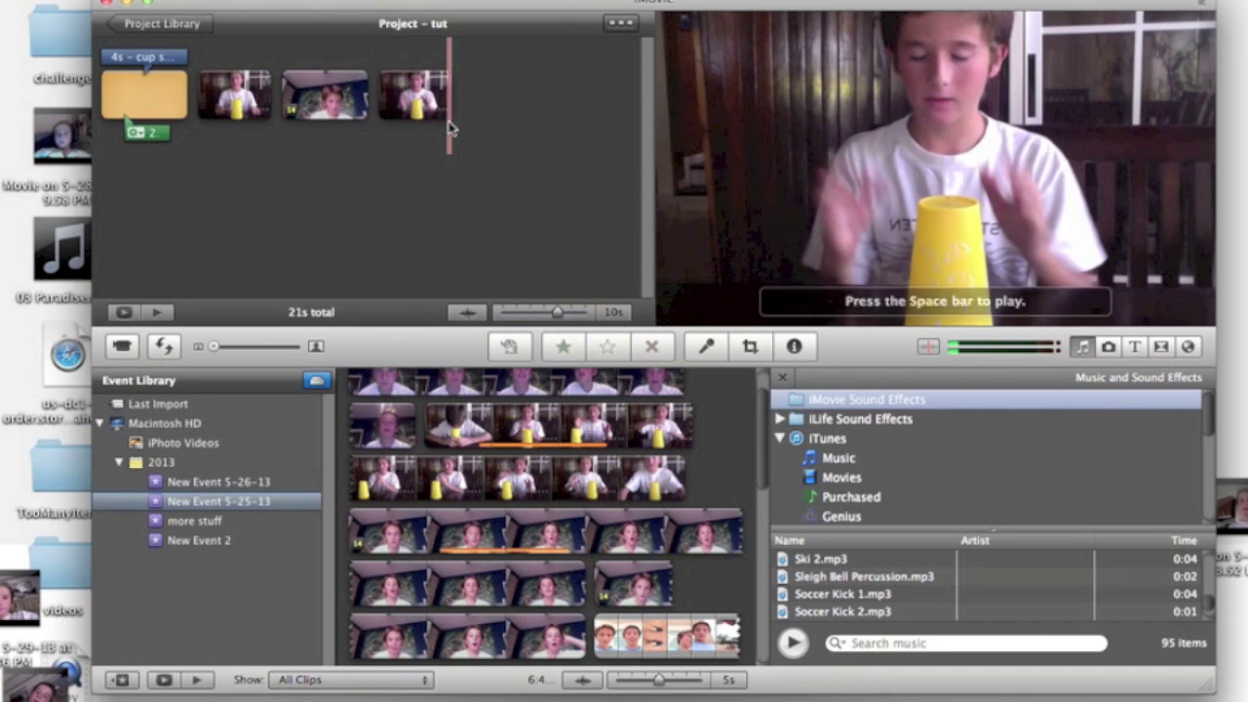
# Step: From the Project Library, open Export Movie for 'tut', keep Desktop as the location, then cancel
pyautogui.click(158, 26)
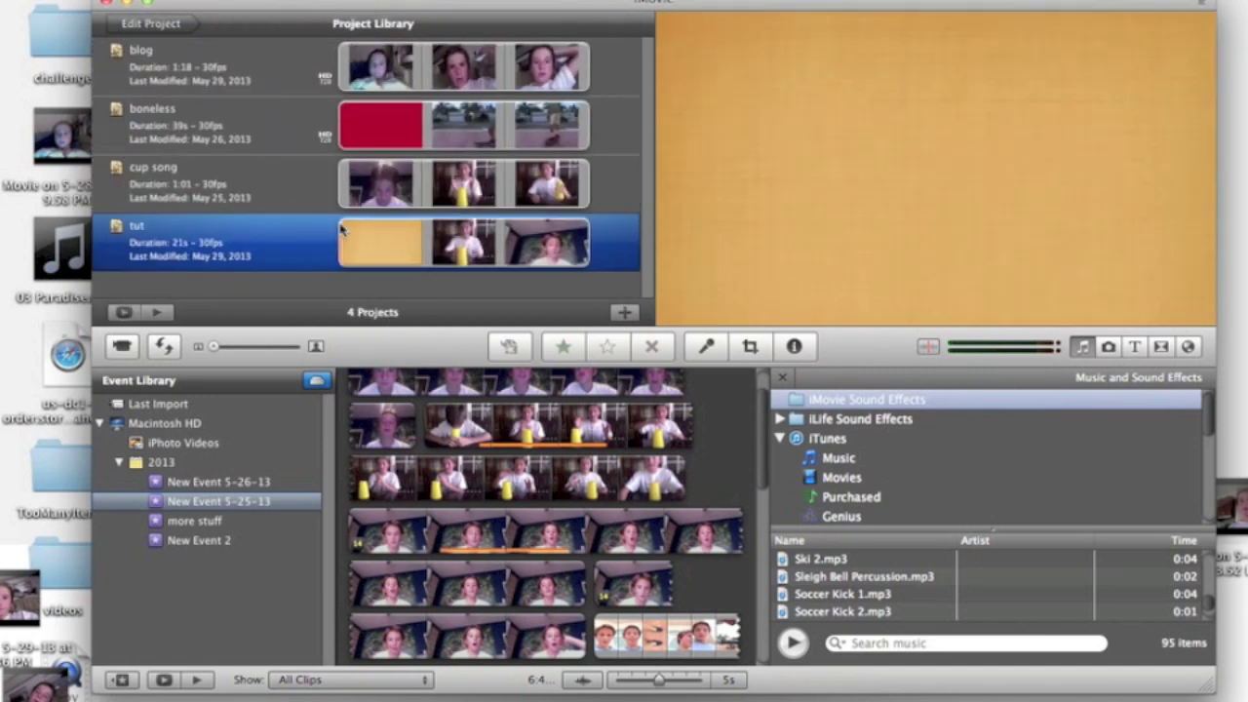
pyautogui.rightClick(303, 236)
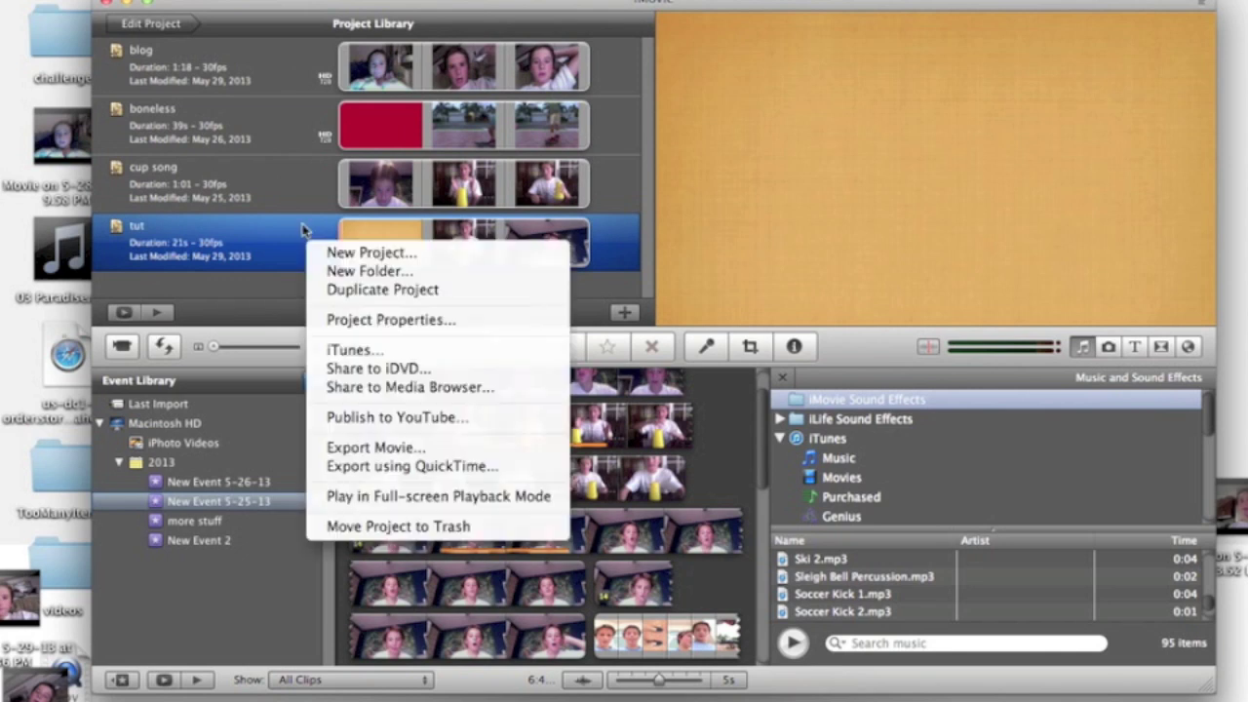
pyautogui.click(400, 453)
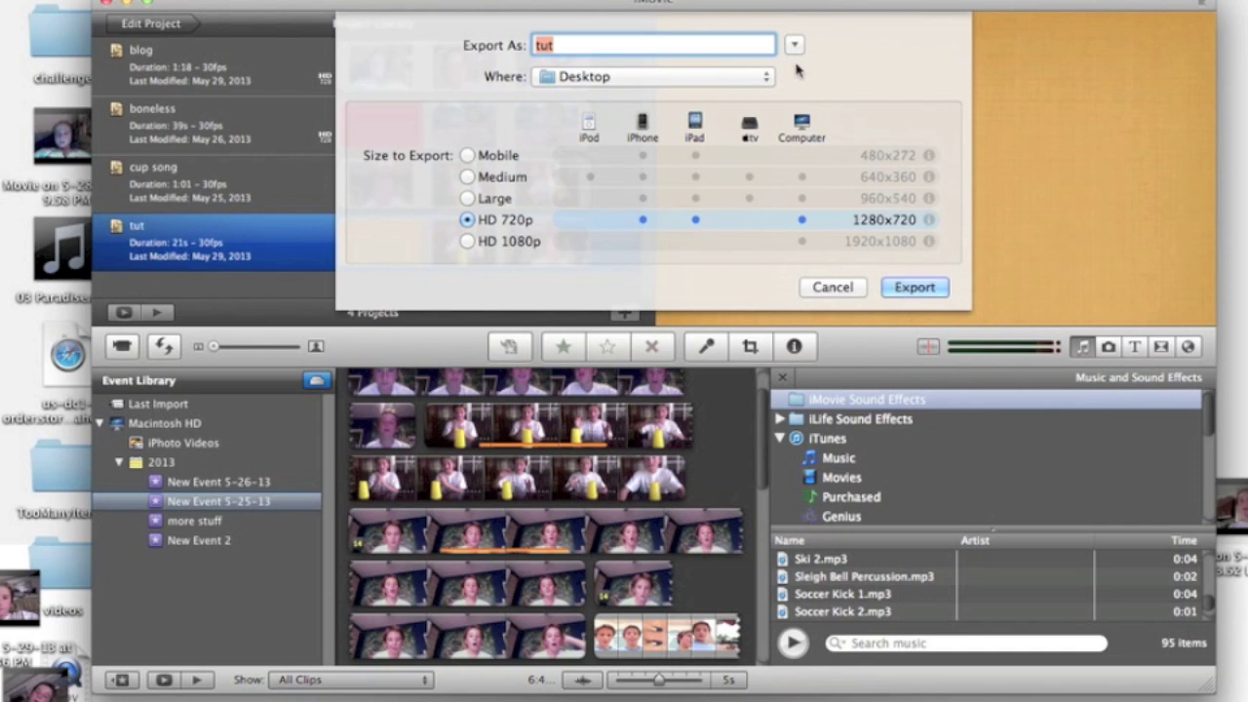
pyautogui.click(769, 77)
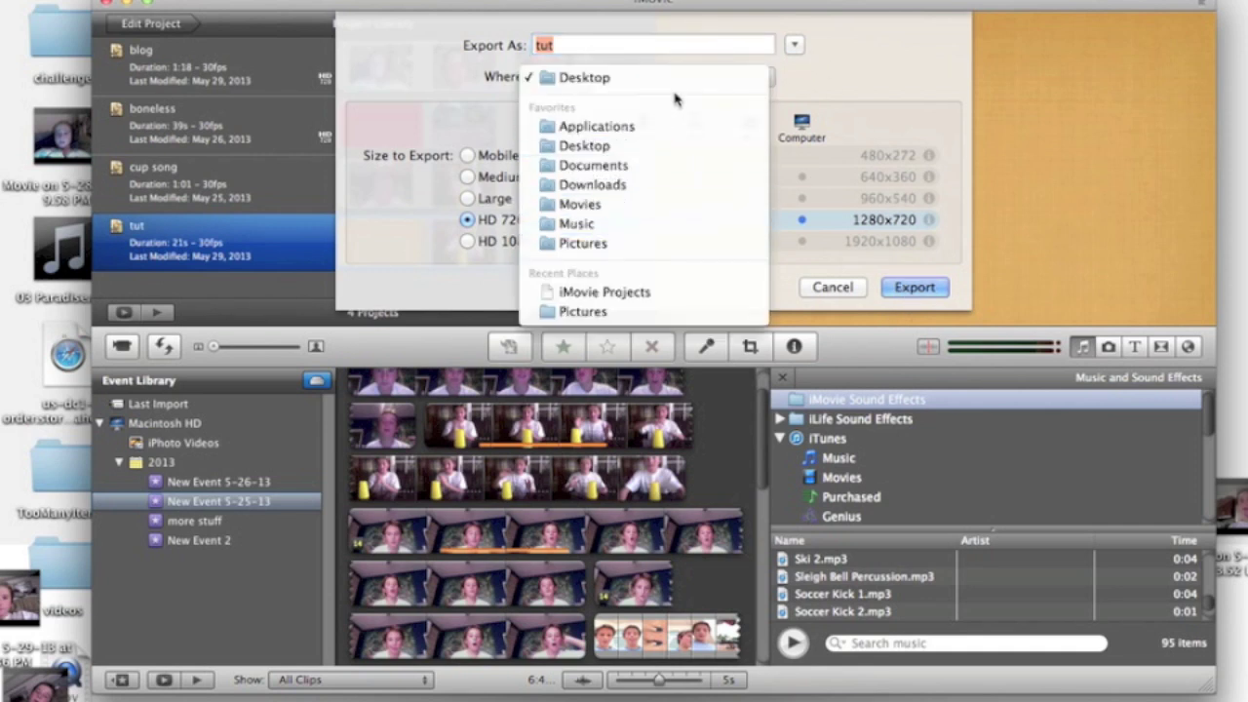
pyautogui.click(800, 92)
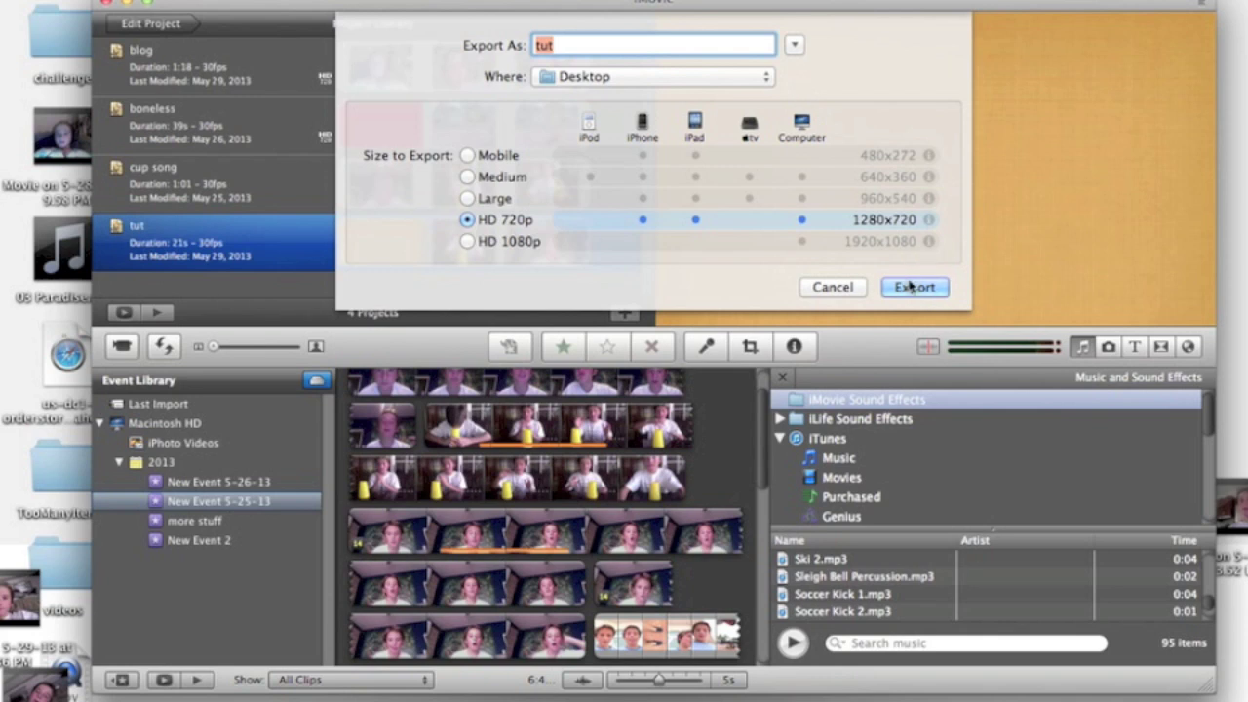
pyautogui.click(860, 284)
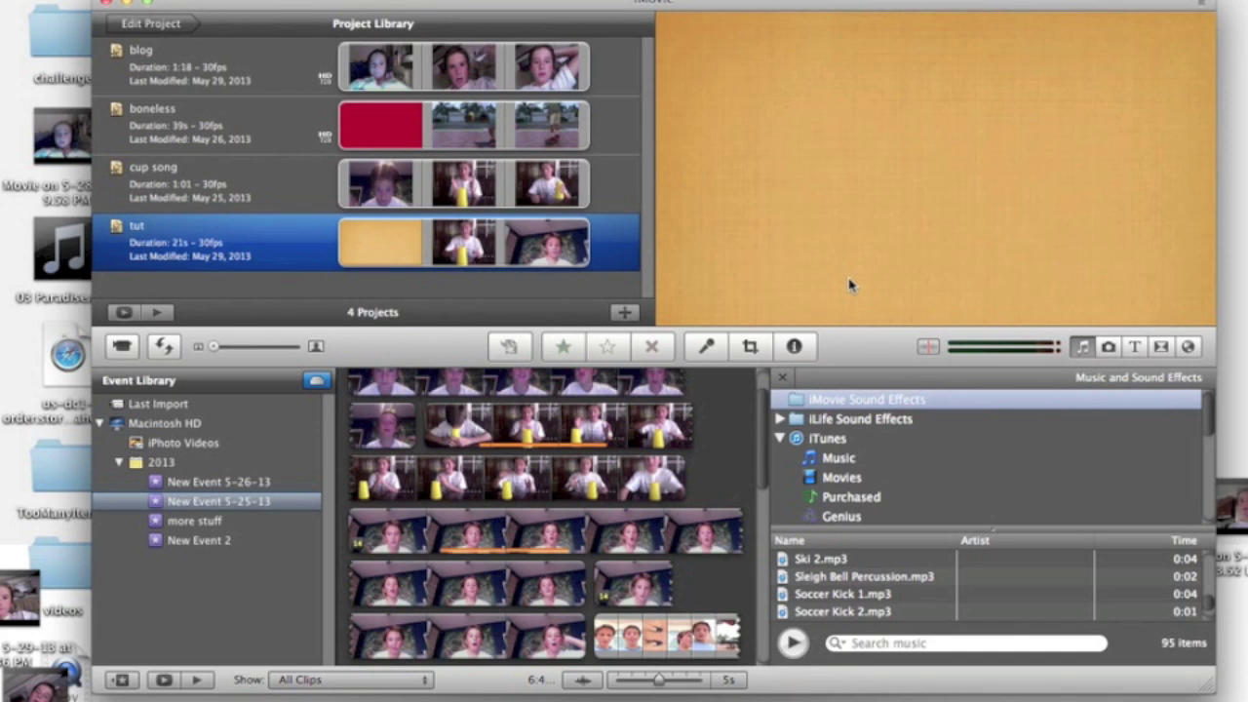